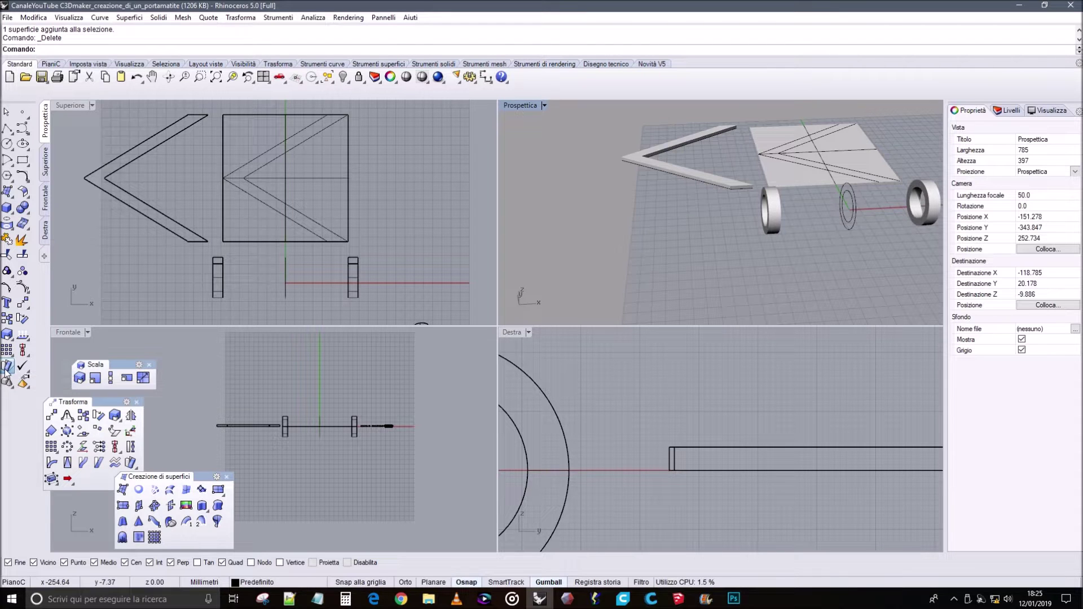
# Flow a copy of the V-shaped solid from the flat square surface onto the curved face of the nearest ring
pyautogui.click(684, 170)
pyautogui.click(723, 210)
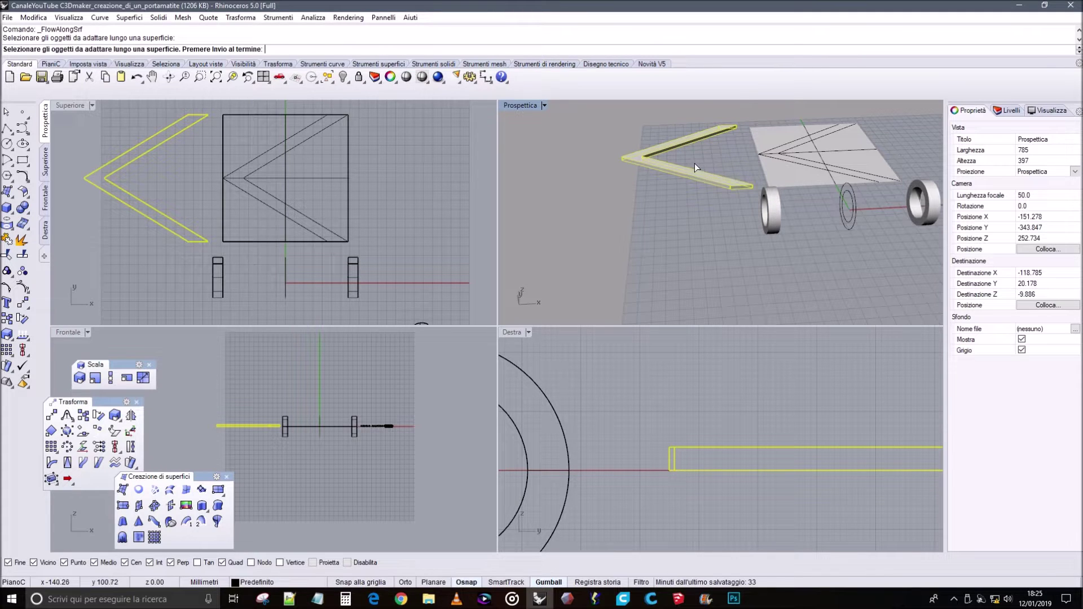
pyautogui.press('Return')
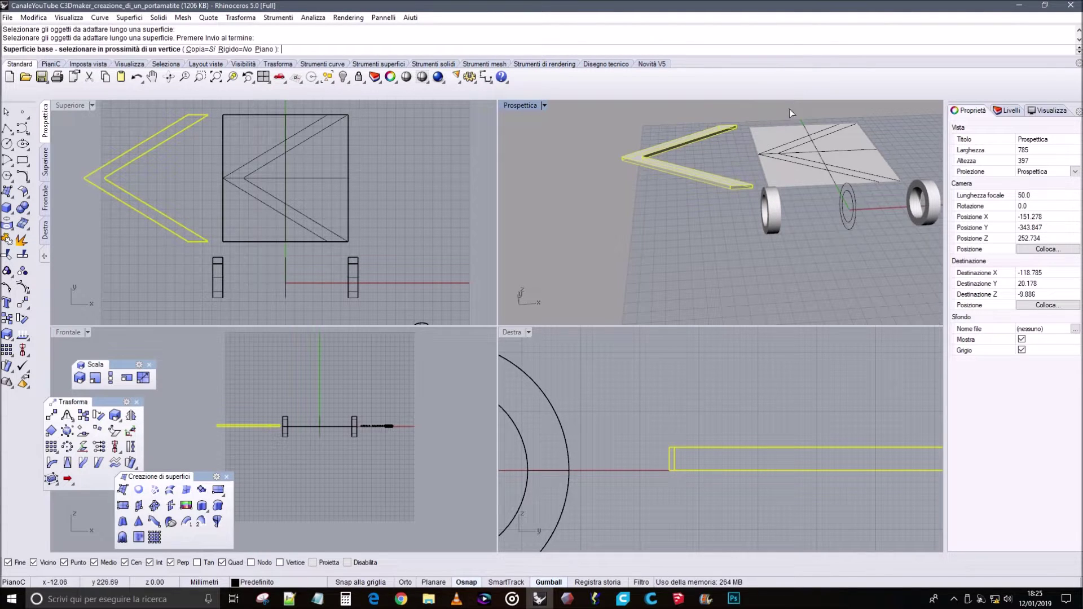
pyautogui.scroll(5, 832, 152)
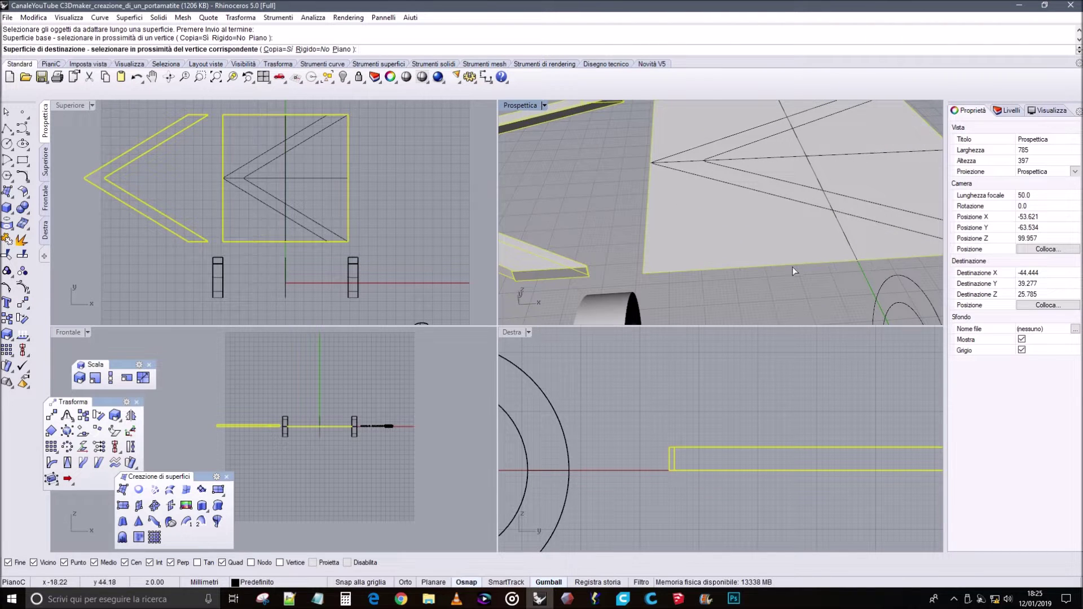
pyautogui.scroll(-5, 751, 259)
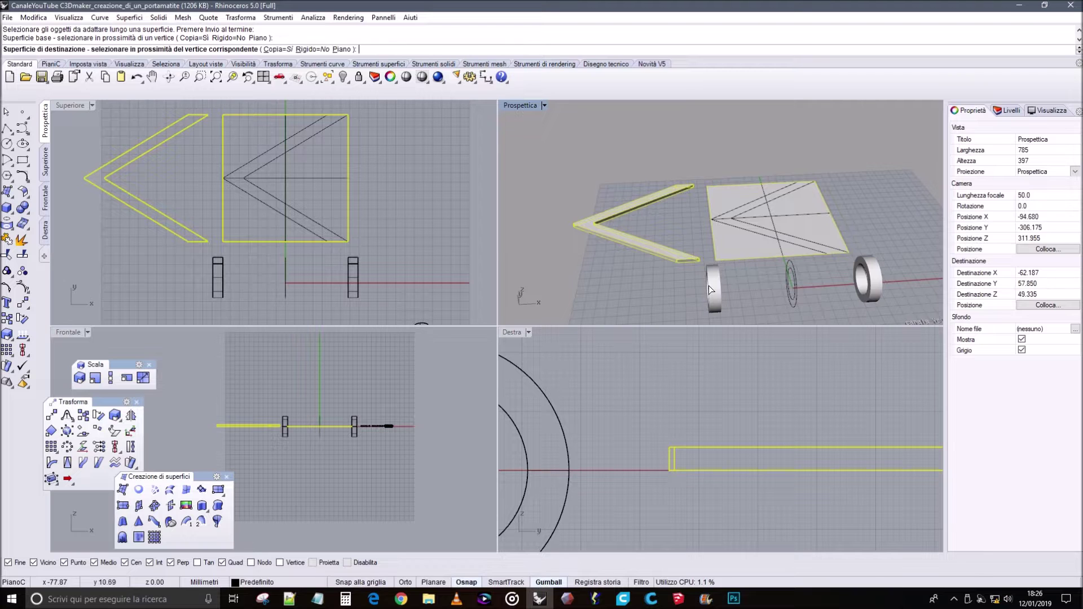
pyautogui.click(719, 279)
pyautogui.moveTo(661, 283); pyautogui.dragTo(681, 266, button='right')
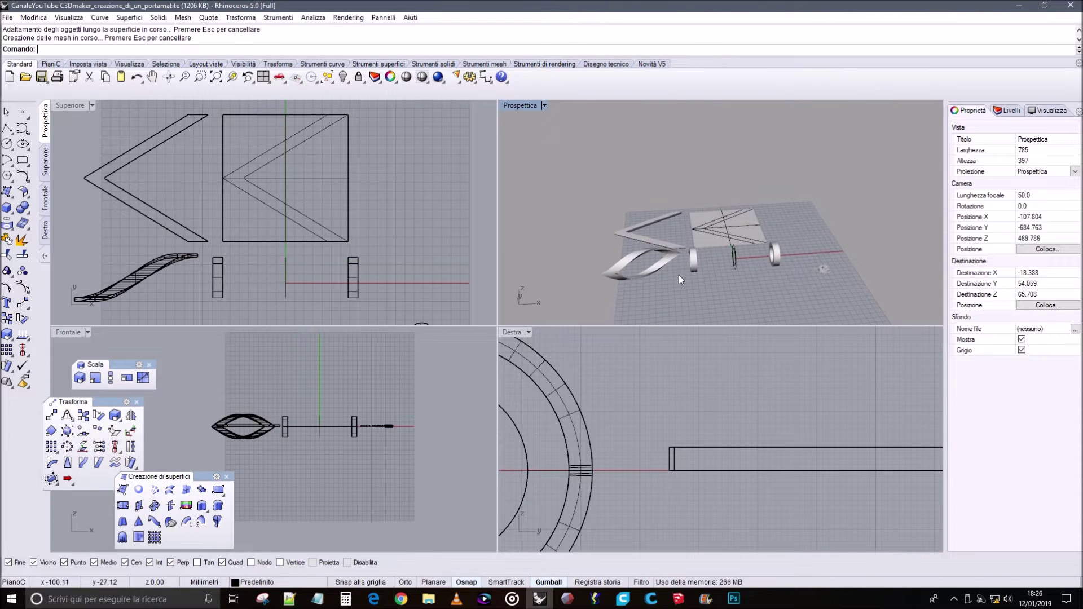
pyautogui.scroll(5, 675, 277)
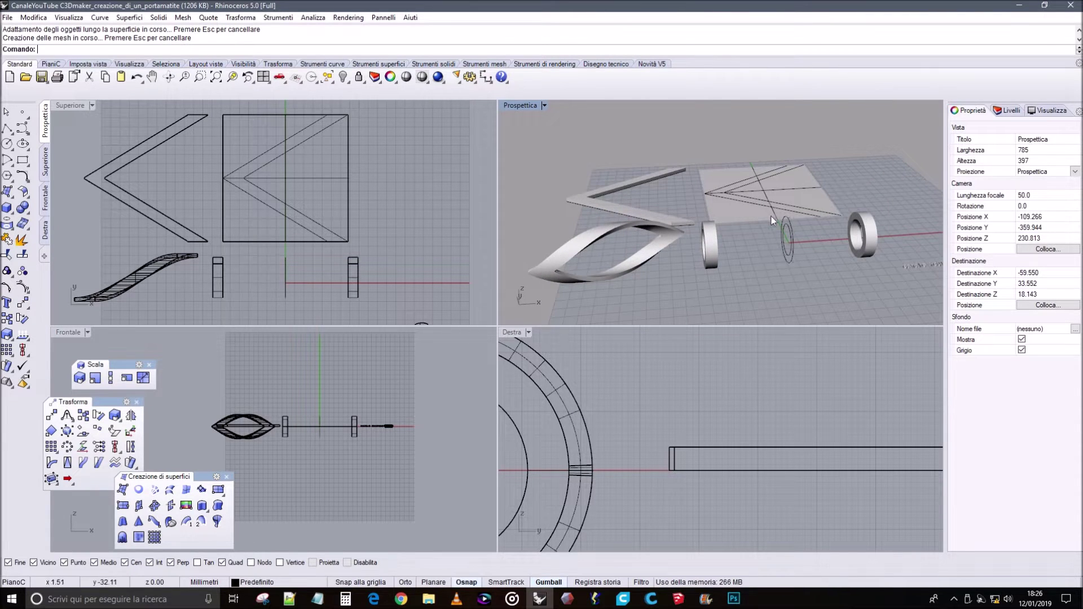
# Hide the two circle curves standing at the origin between the rings
pyautogui.moveTo(770, 216); pyautogui.dragTo(773, 221)
pyautogui.click(817, 287)
pyautogui.moveTo(810, 279); pyautogui.dragTo(771, 245)
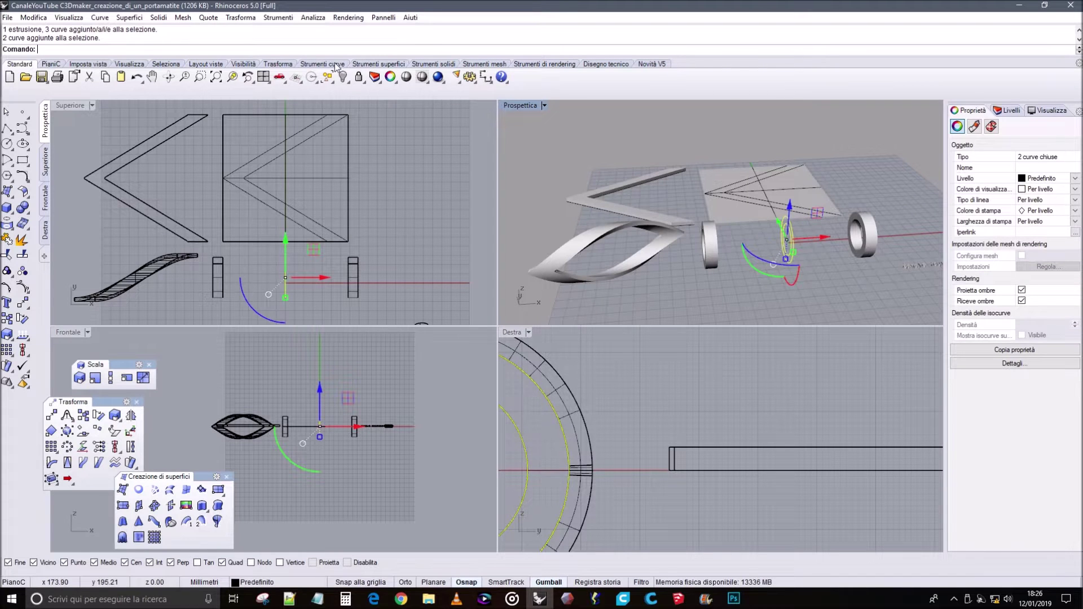
pyautogui.click(342, 77)
# Duplicate the curved V band in place and rotate the copy about its long axis so the two bands cross
pyautogui.moveTo(586, 202); pyautogui.dragTo(597, 215, button='right')
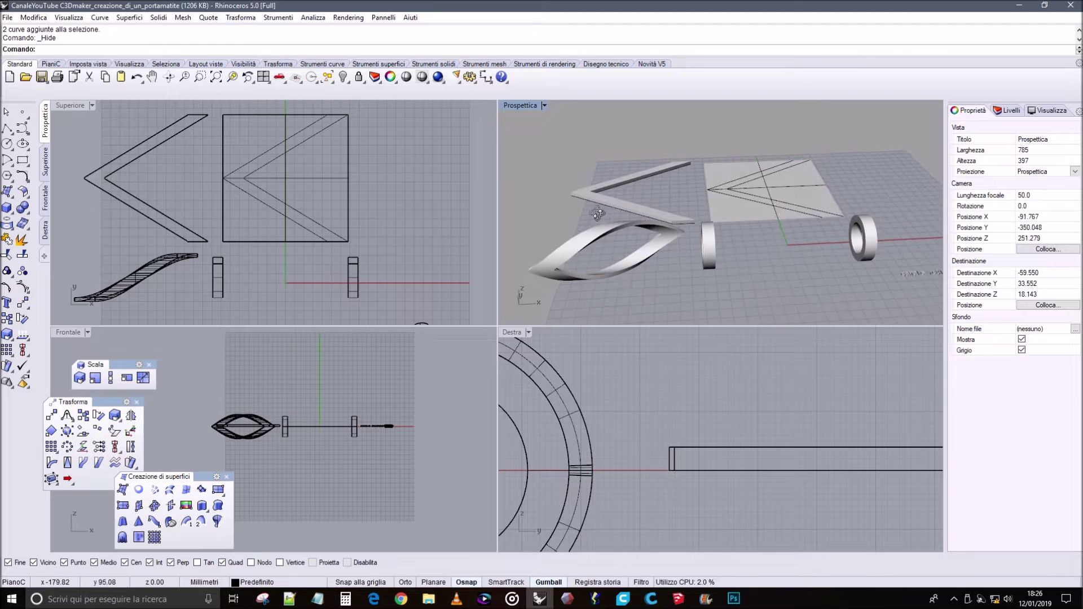
pyautogui.click(584, 251)
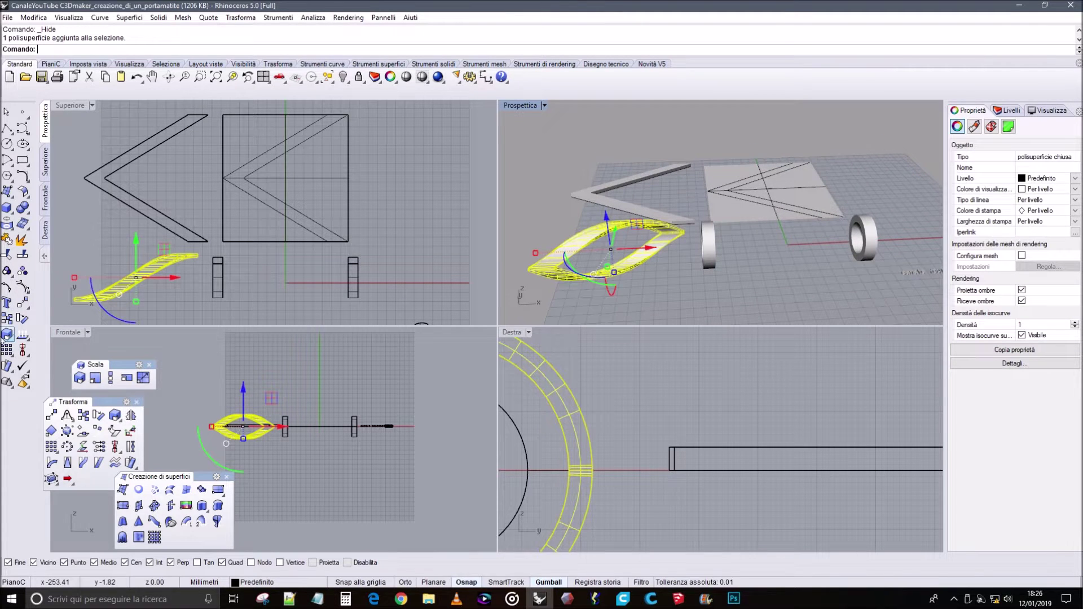
pyautogui.moveTo(668, 247); pyautogui.dragTo(811, 180, button='right')
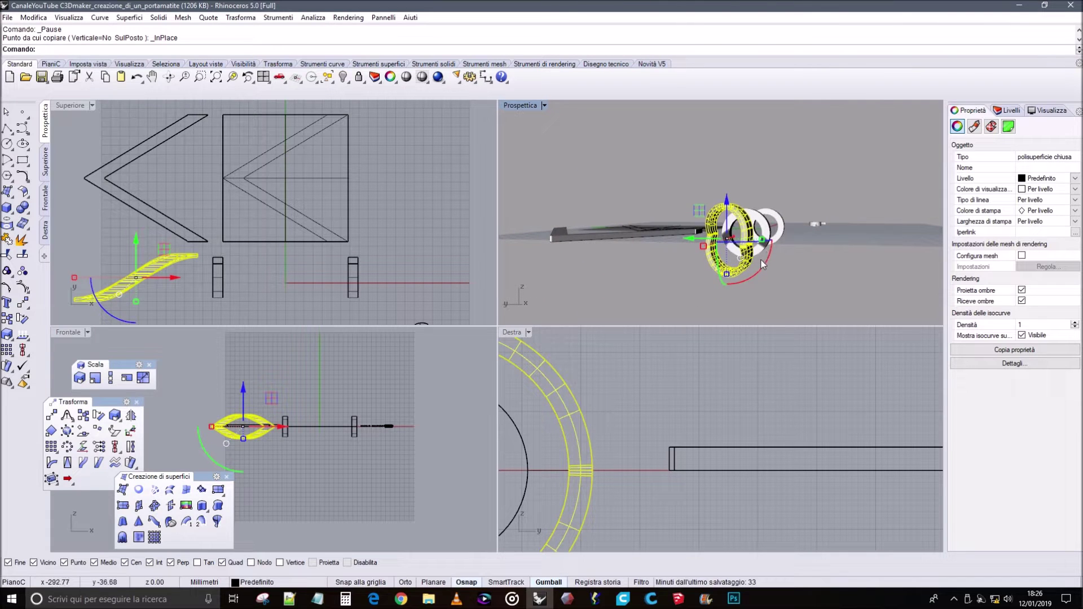
pyautogui.moveTo(767, 267); pyautogui.dragTo(736, 196)
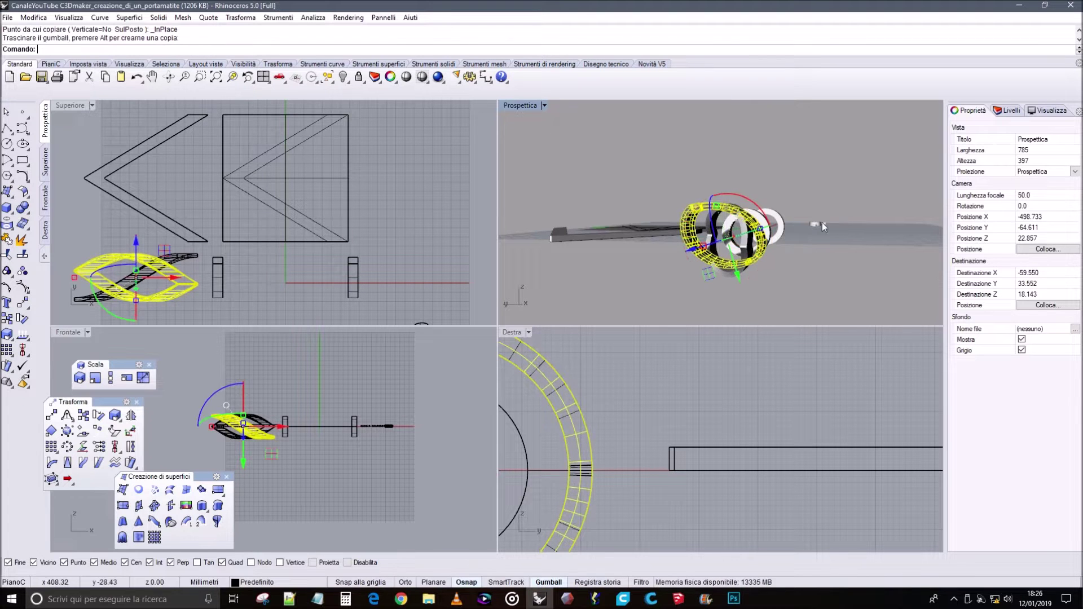
pyautogui.click(826, 220)
pyautogui.moveTo(831, 219); pyautogui.dragTo(674, 305, button='right')
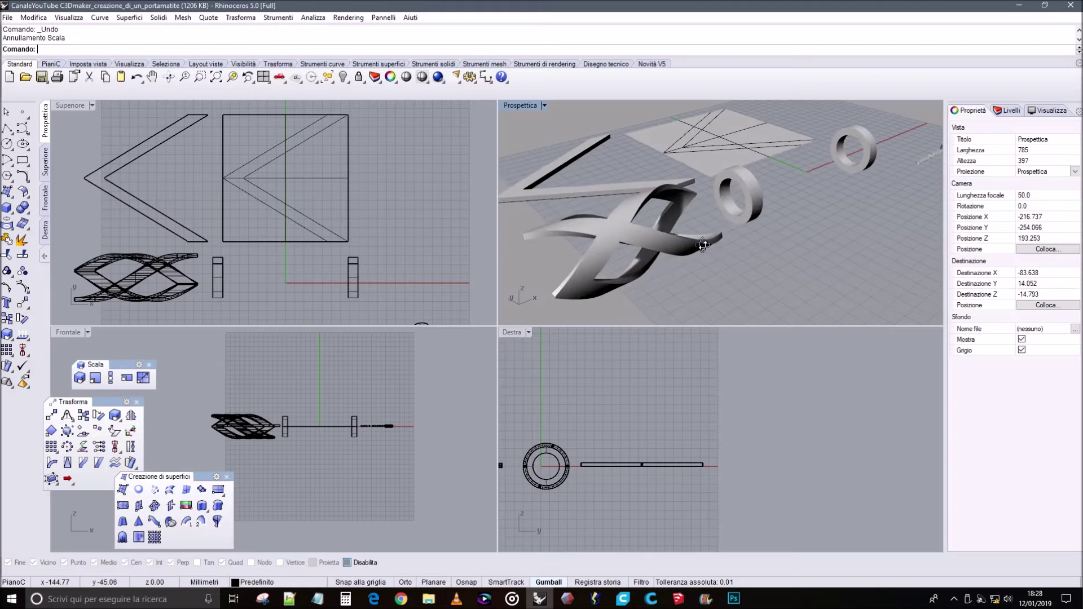
# Scale the first curved band down slightly in both cross-section directions so it sits inside the other band
pyautogui.moveTo(728, 215); pyautogui.dragTo(679, 241, button='right')
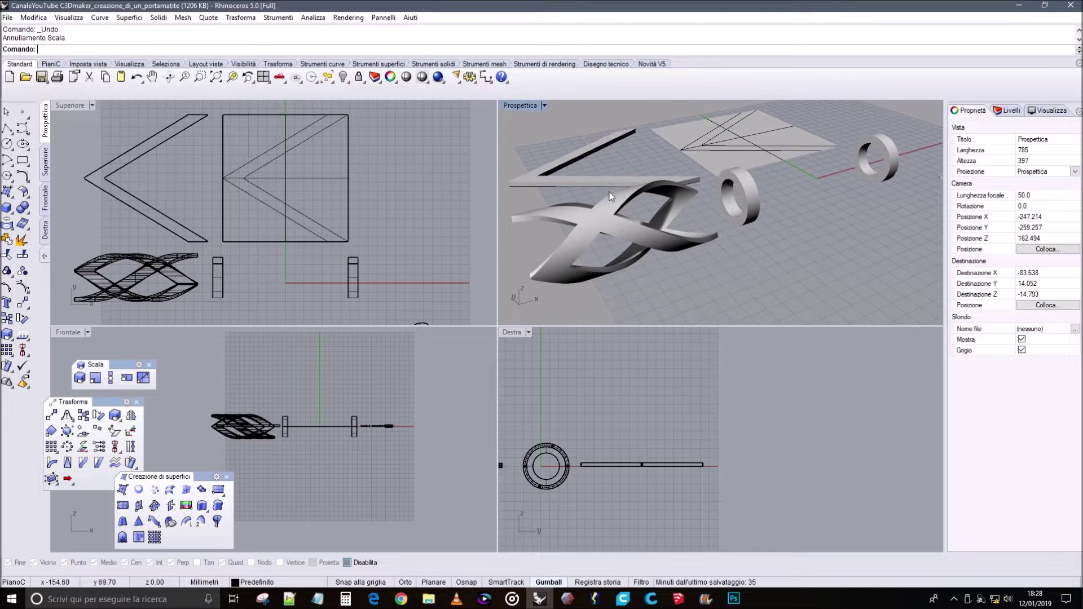
pyautogui.click(611, 198)
pyautogui.moveTo(530, 482); pyautogui.dragTo(606, 446, button='right')
pyautogui.scroll(10, 587, 432)
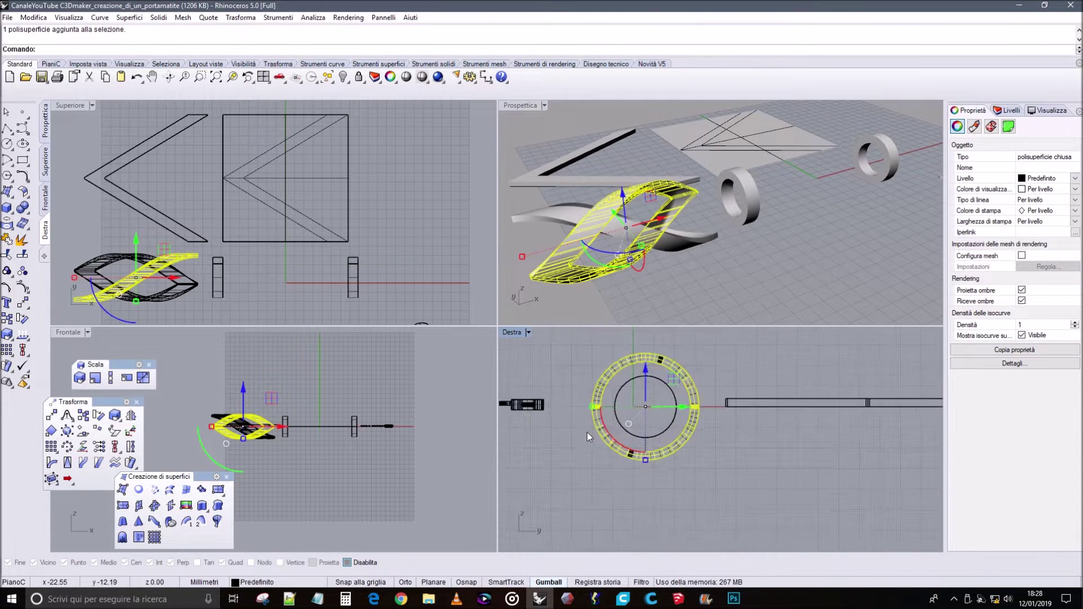
pyautogui.moveTo(632, 405); pyautogui.dragTo(630, 407, button='right')
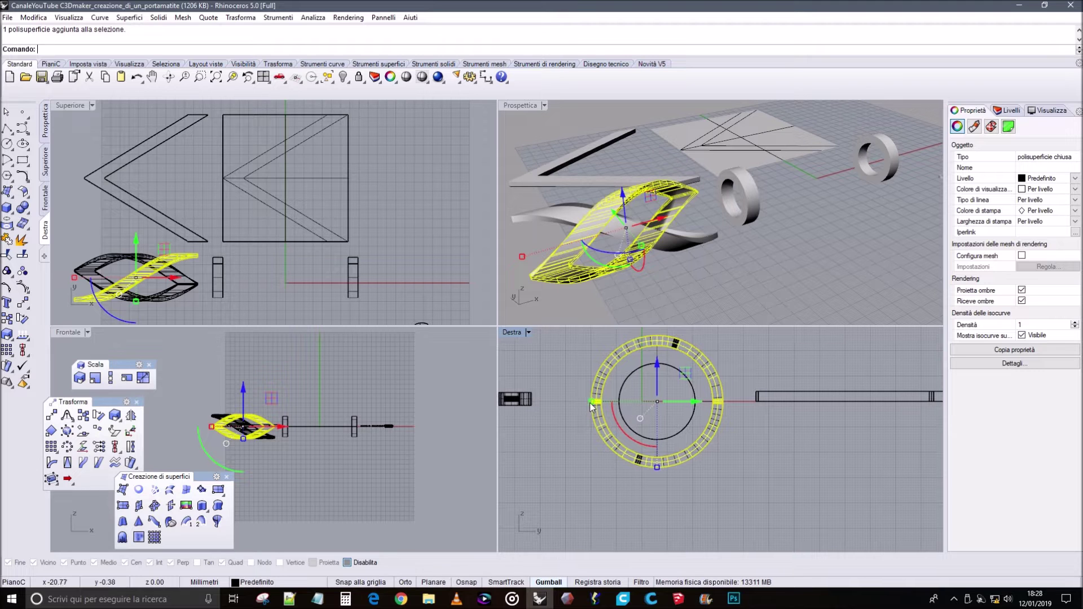
pyautogui.moveTo(592, 406); pyautogui.dragTo(603, 416)
pyautogui.moveTo(656, 467); pyautogui.dragTo(657, 462)
pyautogui.click(602, 304)
pyautogui.moveTo(601, 305); pyautogui.dragTo(688, 266, button='right')
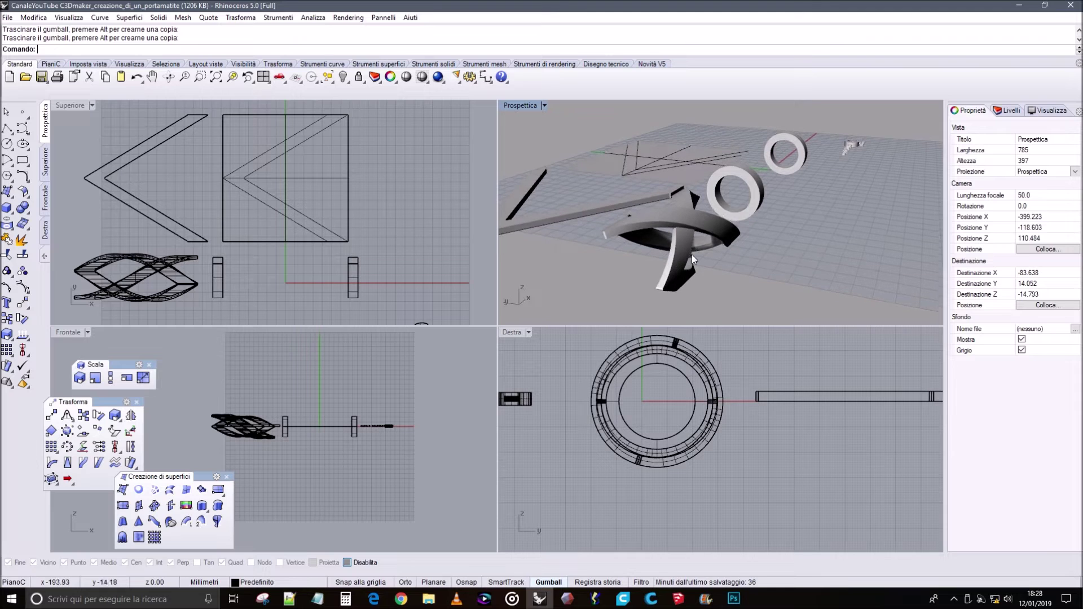
# Duplicate the larger outer band in place and rotate the copy about the long axis to add a third band
pyautogui.click(713, 223)
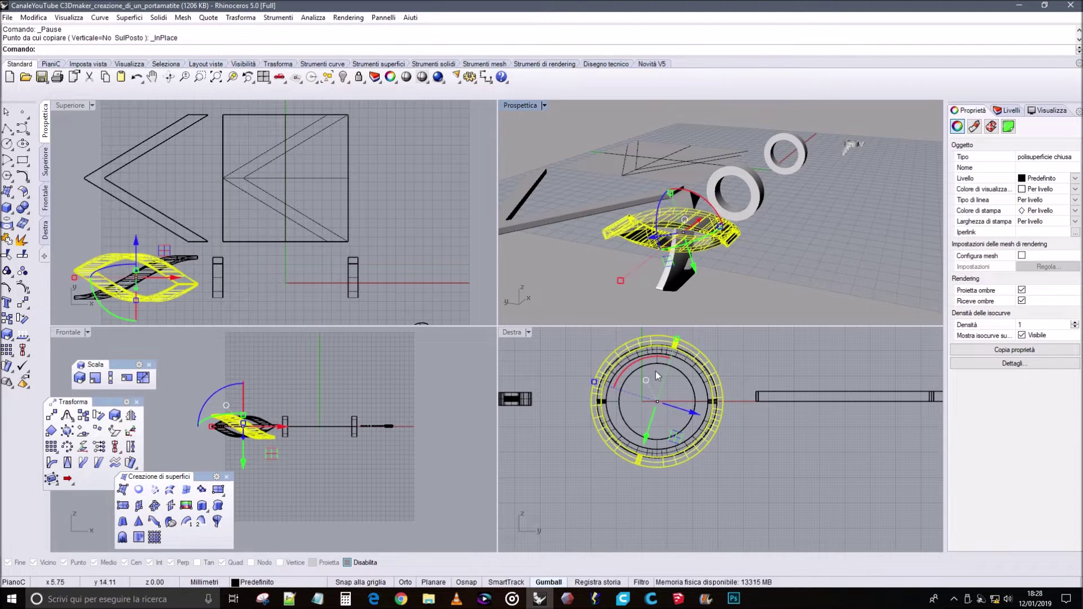
pyautogui.moveTo(615, 372); pyautogui.dragTo(619, 408)
pyautogui.click(800, 306)
pyautogui.moveTo(796, 237); pyautogui.dragTo(702, 231, button='right')
pyautogui.click(627, 204)
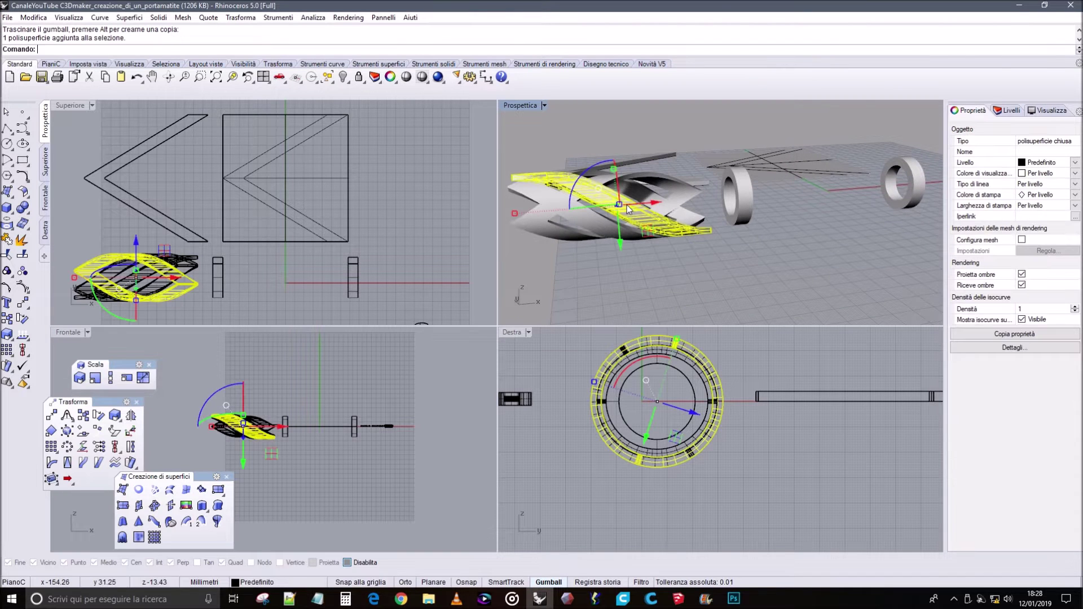
pyautogui.click(746, 276)
# Move the nearest ring along the X axis until it overlaps the adjacent end of the woven bands
pyautogui.moveTo(733, 257); pyautogui.dragTo(745, 225, button='right')
pyautogui.click(744, 223)
pyautogui.moveTo(771, 194); pyautogui.dragTo(749, 201)
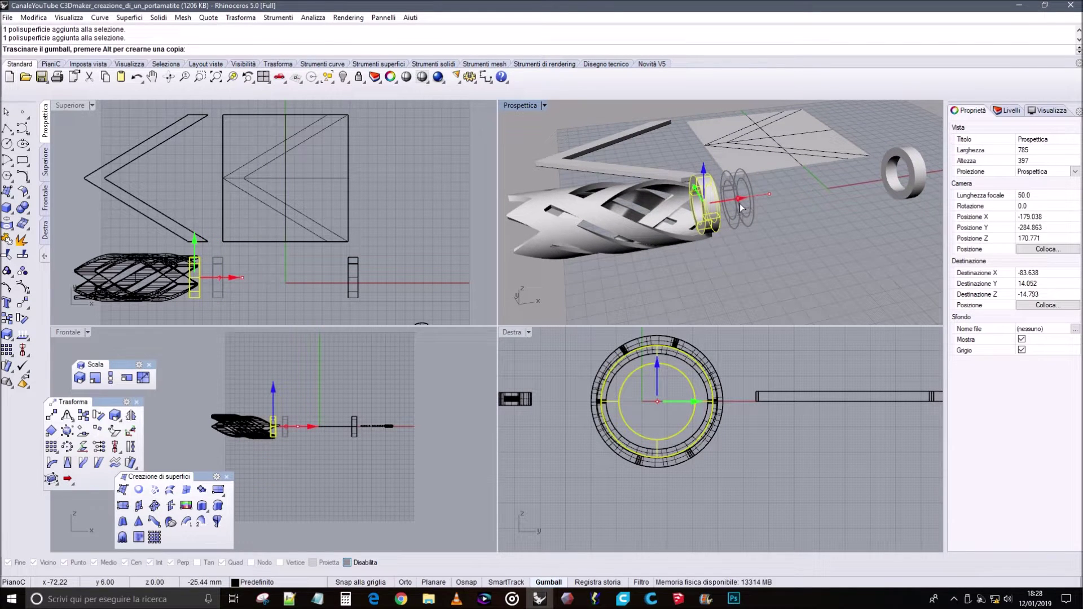
pyautogui.moveTo(743, 208); pyautogui.dragTo(742, 208)
pyautogui.moveTo(288, 277); pyautogui.dragTo(435, 209, button='right')
pyautogui.scroll(4, 241, 195)
pyautogui.scroll(4, 390, 221)
pyautogui.moveTo(364, 225); pyautogui.dragTo(421, 245, button='right')
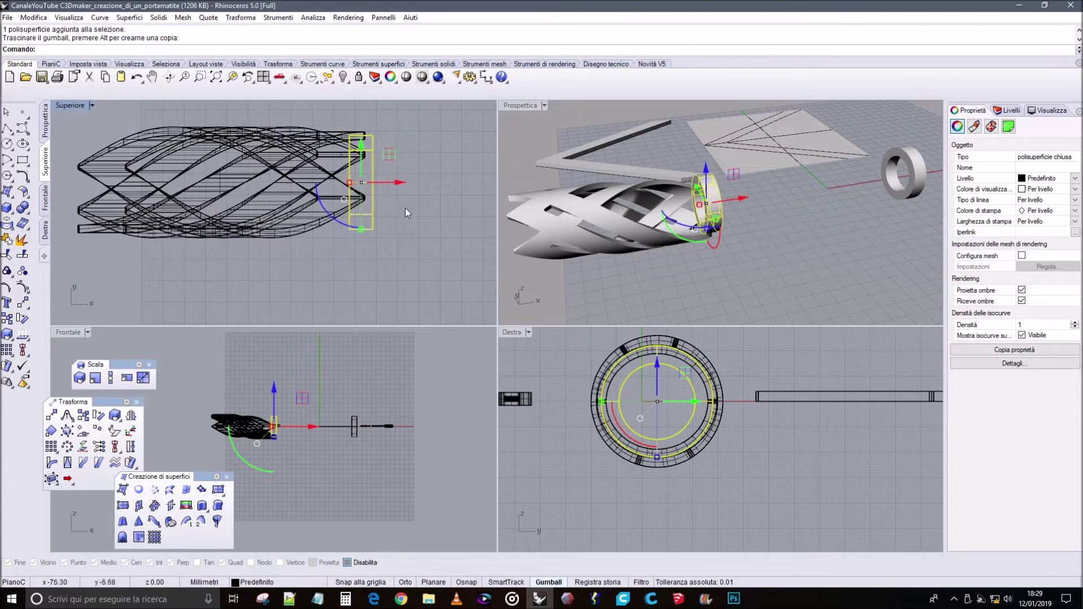
pyautogui.moveTo(399, 185); pyautogui.dragTo(398, 186)
pyautogui.click(404, 216)
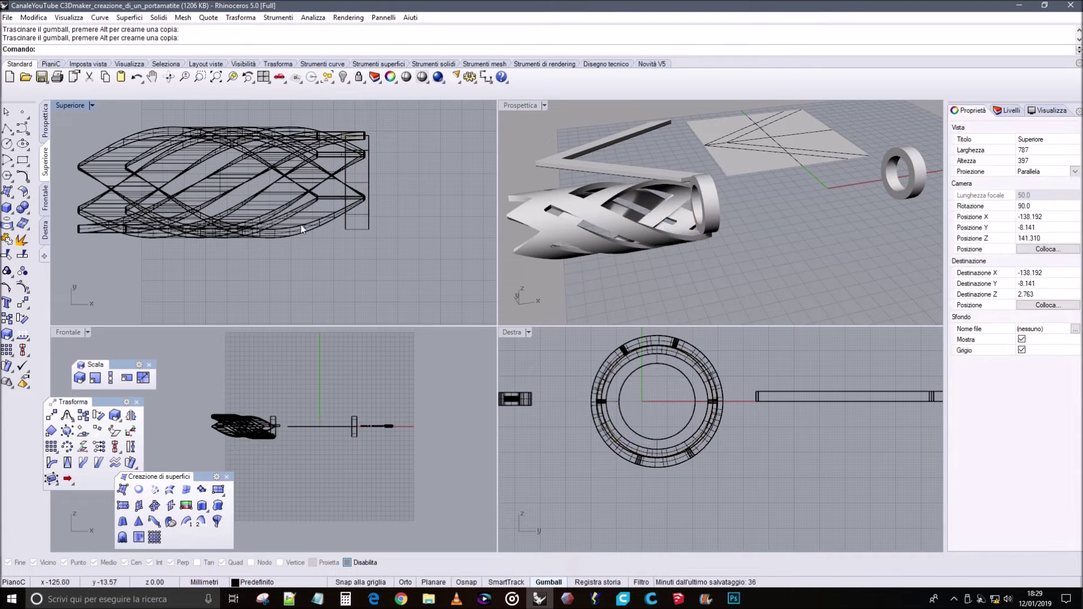
# Move the same ring along the X axis to the far end of the woven bands
pyautogui.moveTo(639, 246); pyautogui.dragTo(627, 226, button='right')
pyautogui.moveTo(710, 204); pyautogui.dragTo(692, 202, button='right')
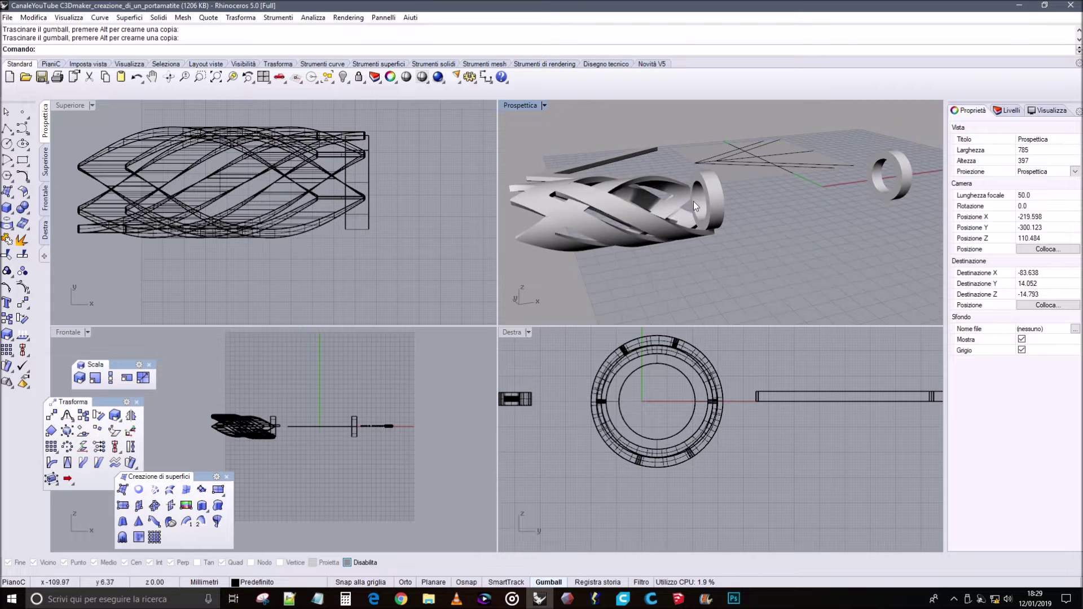
pyautogui.click(693, 202)
pyautogui.moveTo(738, 195); pyautogui.dragTo(570, 235)
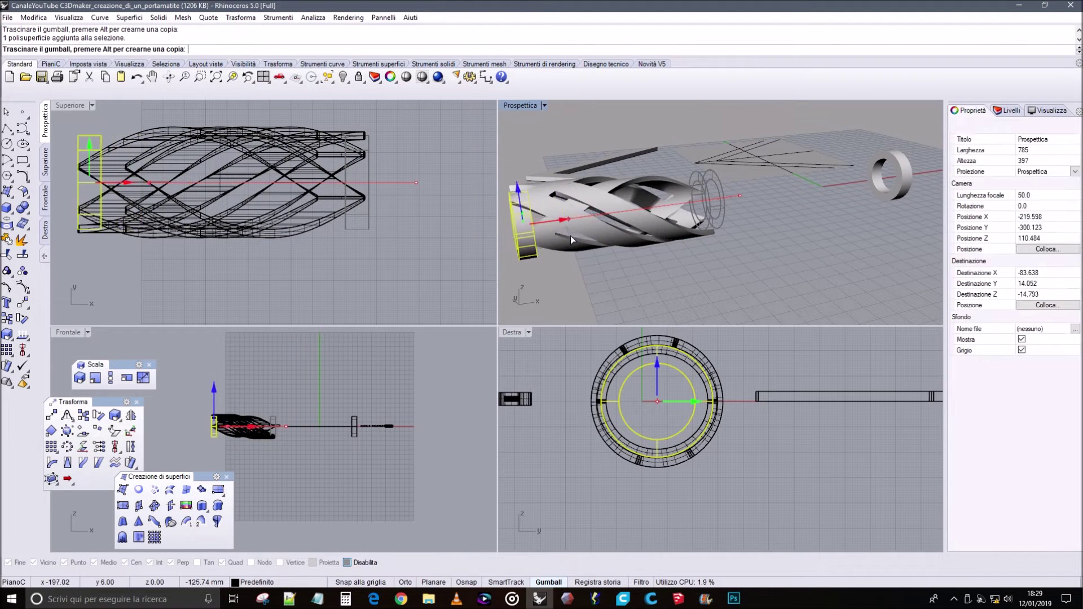
pyautogui.press('Escape')
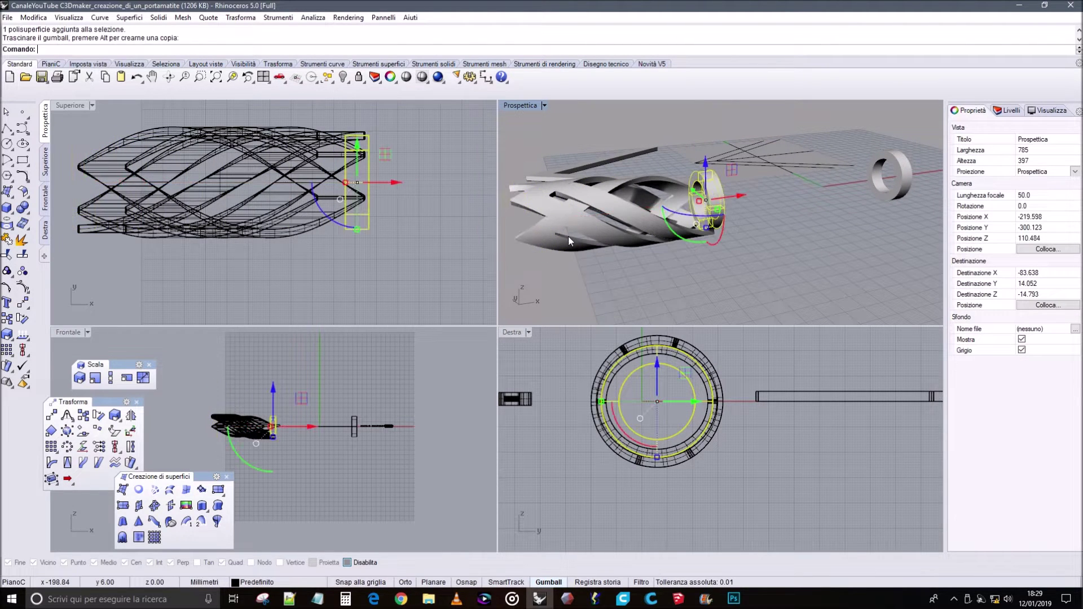
pyautogui.moveTo(399, 183); pyautogui.dragTo(117, 218)
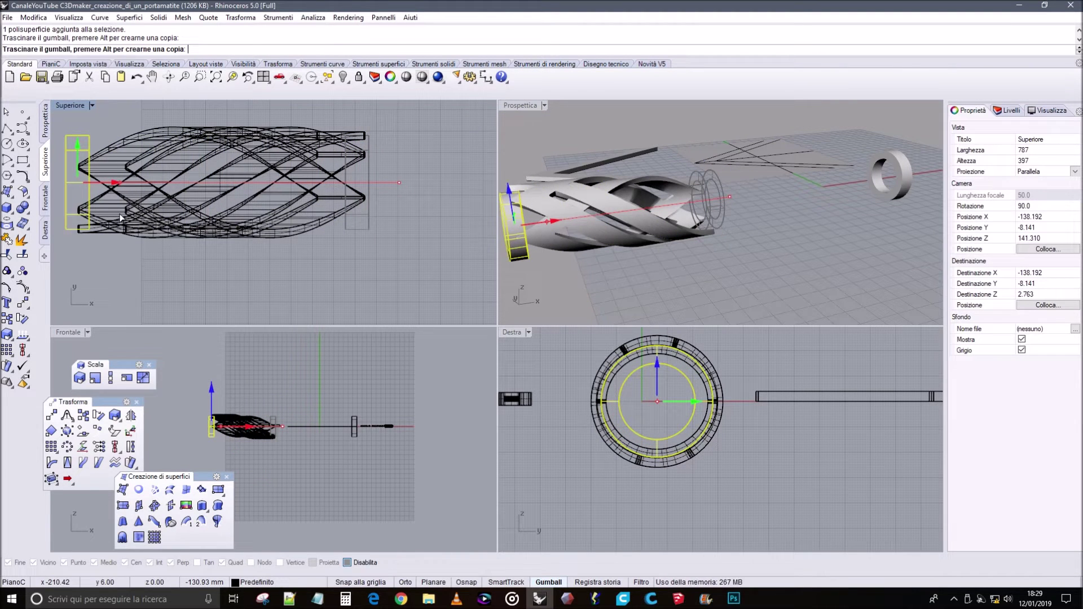
pyautogui.click(233, 274)
pyautogui.moveTo(232, 274); pyautogui.dragTo(316, 272, button='right')
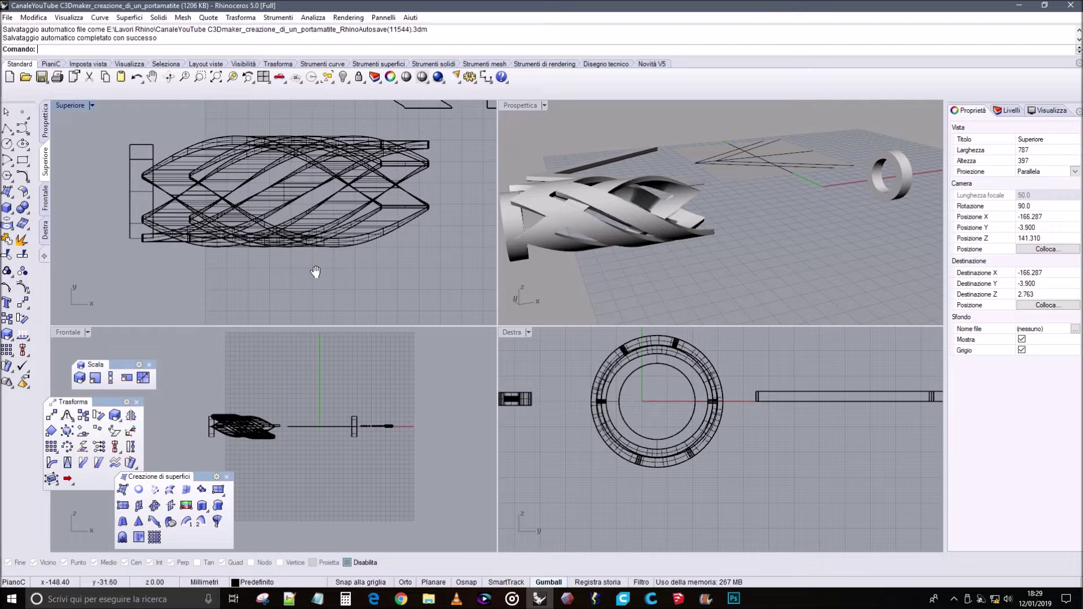
# Move the remaining ring along the X axis onto the open end of the woven bands
pyautogui.moveTo(541, 225); pyautogui.dragTo(605, 231, button='right')
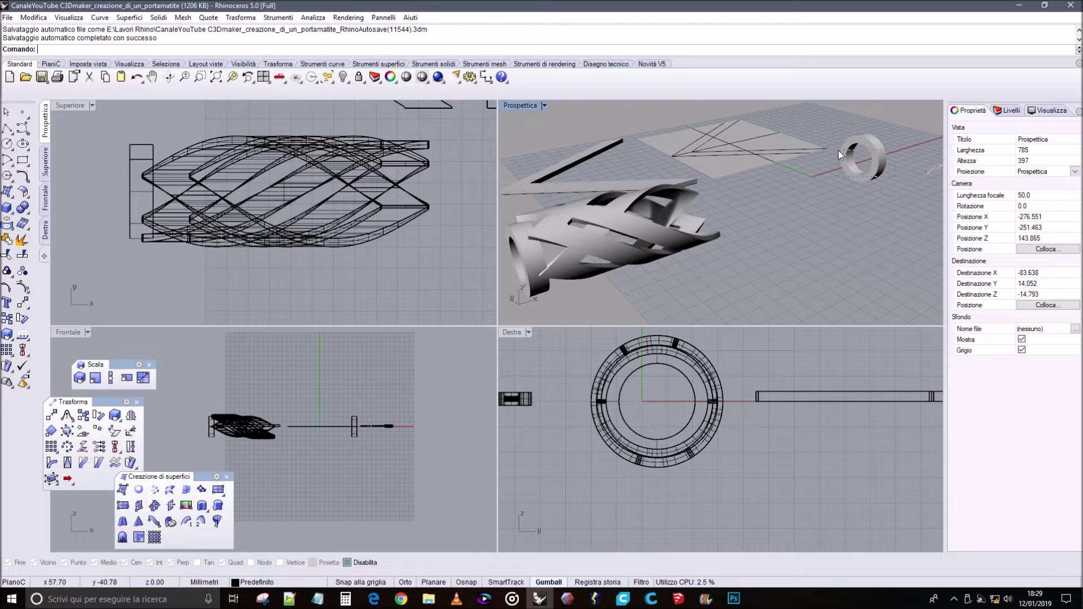
pyautogui.click(882, 164)
pyautogui.moveTo(836, 170); pyautogui.dragTo(669, 231)
pyautogui.click(327, 312)
pyautogui.rightClick(276, 294)
# Select the bands with both end rings and move them together in the positive X direction
pyautogui.click(430, 269)
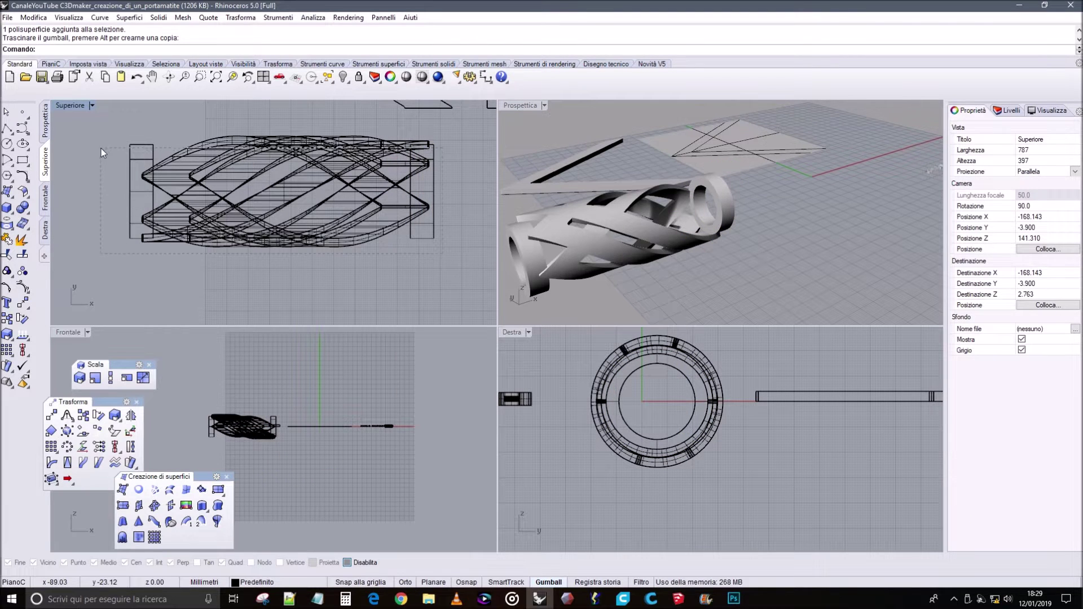
pyautogui.moveTo(100, 148); pyautogui.dragTo(101, 148)
pyautogui.moveTo(319, 193); pyautogui.dragTo(432, 193)
pyautogui.moveTo(713, 238); pyautogui.dragTo(634, 217, button='right')
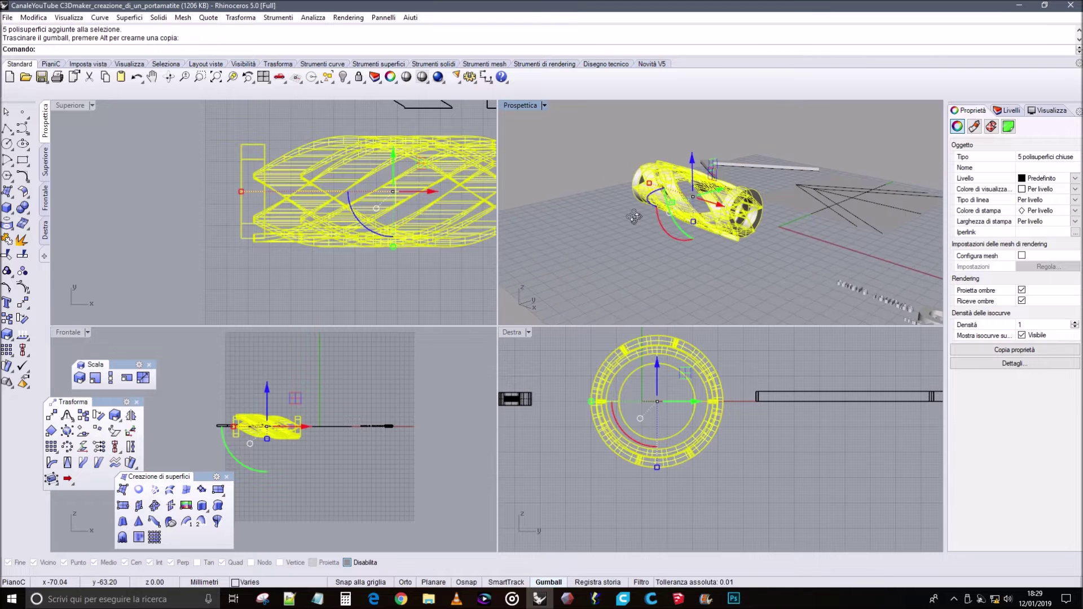
pyautogui.moveTo(417, 264); pyautogui.dragTo(351, 263, button='right')
pyautogui.scroll(-2, 328, 276)
pyautogui.moveTo(603, 219); pyautogui.dragTo(800, 245, button='right')
pyautogui.click(791, 233)
pyautogui.moveTo(710, 223); pyautogui.dragTo(751, 237, button='right')
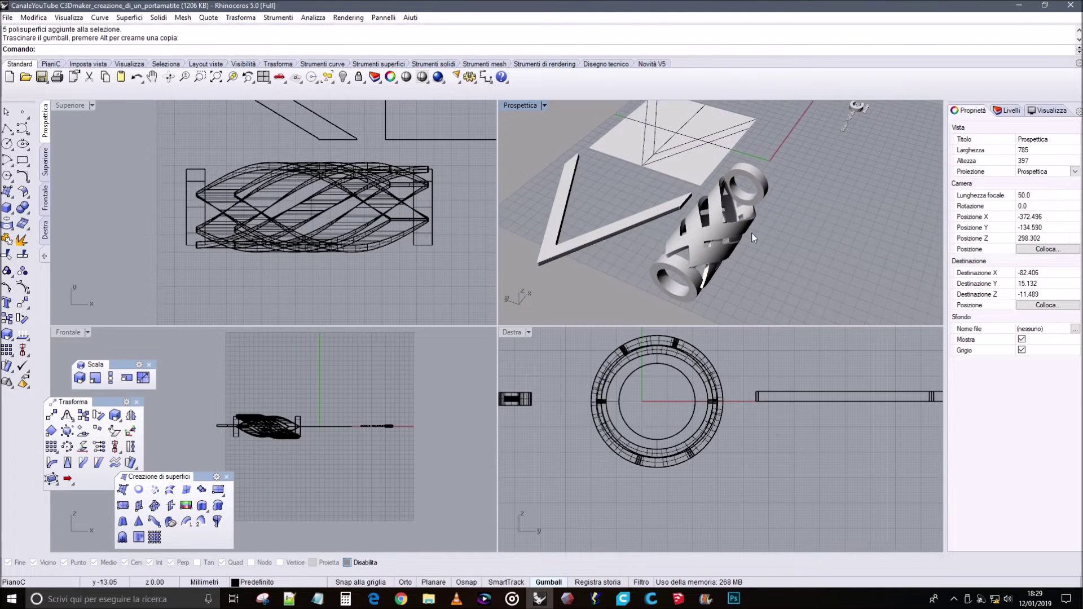
# Duplicate the outer band with the V tip in place again and rotate the copy about the tube's long axis
pyautogui.click(725, 226)
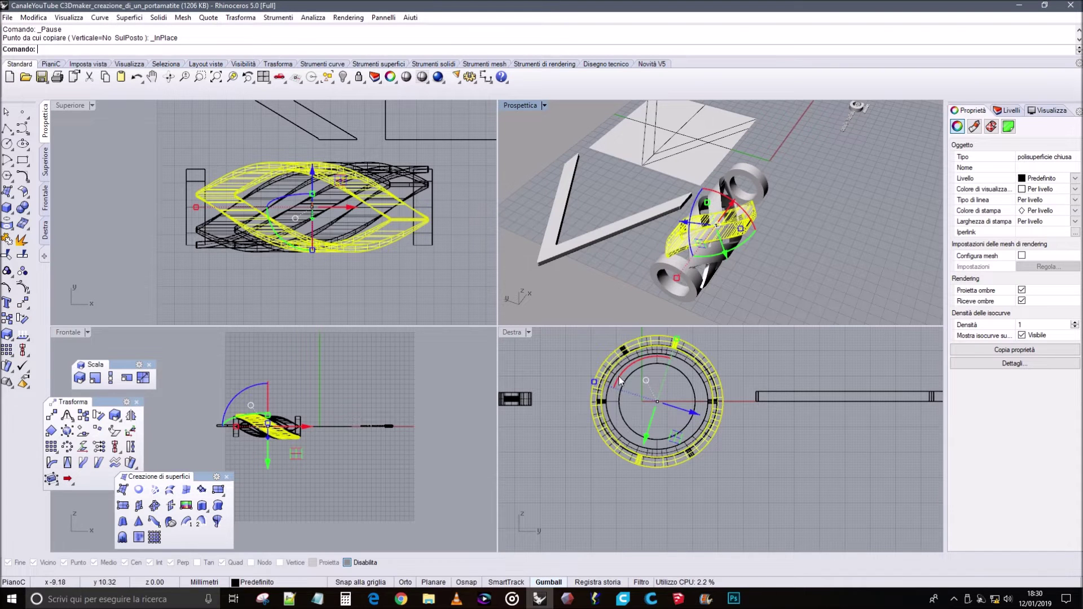
pyautogui.moveTo(617, 251); pyautogui.dragTo(688, 175, button='right')
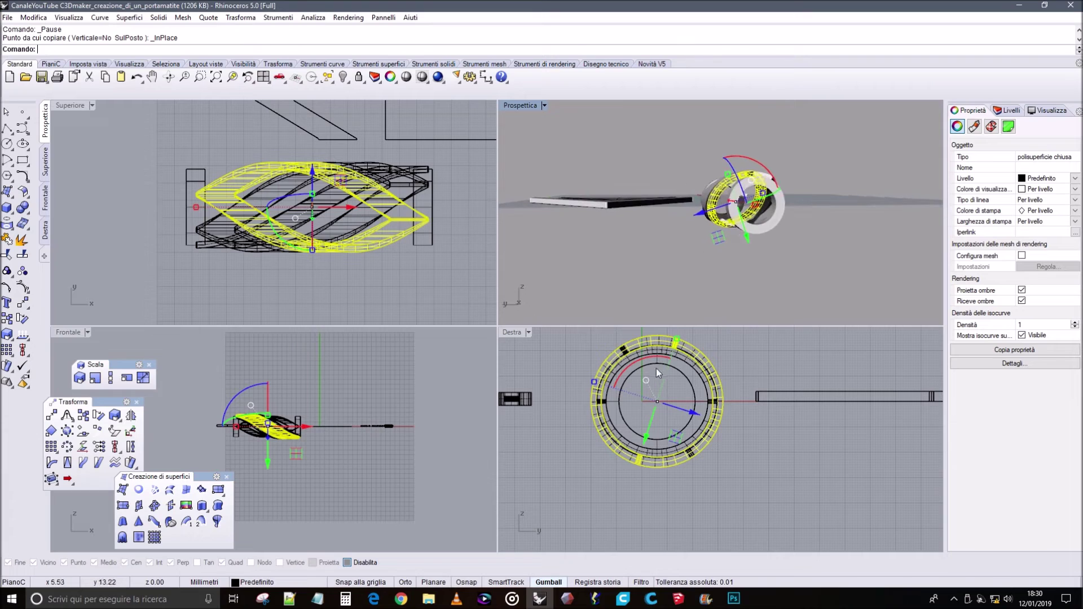
pyautogui.moveTo(638, 359); pyautogui.dragTo(839, 351)
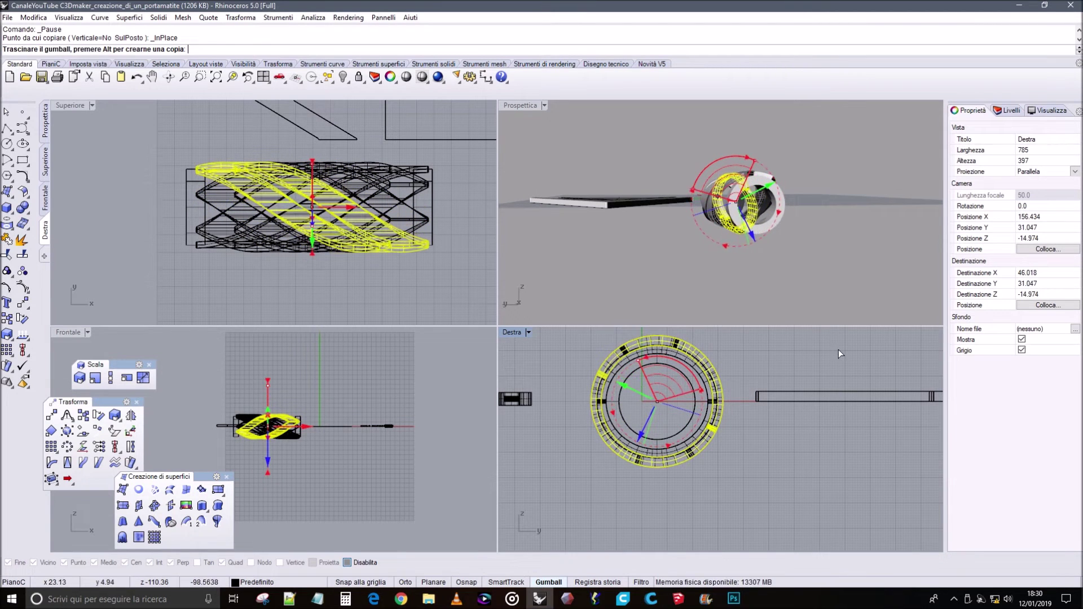
pyautogui.moveTo(666, 196); pyautogui.dragTo(618, 229, button='right')
pyautogui.moveTo(689, 180); pyautogui.dragTo(623, 266)
pyautogui.moveTo(621, 269); pyautogui.dragTo(577, 320, button='right')
pyautogui.click(729, 309)
# Rotate one of the curved bands slightly about the tube's long axis to adjust the weave
pyautogui.moveTo(729, 309); pyautogui.dragTo(753, 224, button='right')
pyautogui.click(665, 218)
pyautogui.moveTo(740, 238); pyautogui.dragTo(739, 246)
pyautogui.click(768, 254)
pyautogui.moveTo(769, 254); pyautogui.dragTo(623, 287, button='right')
pyautogui.moveTo(676, 234); pyautogui.dragTo(772, 208, button='right')
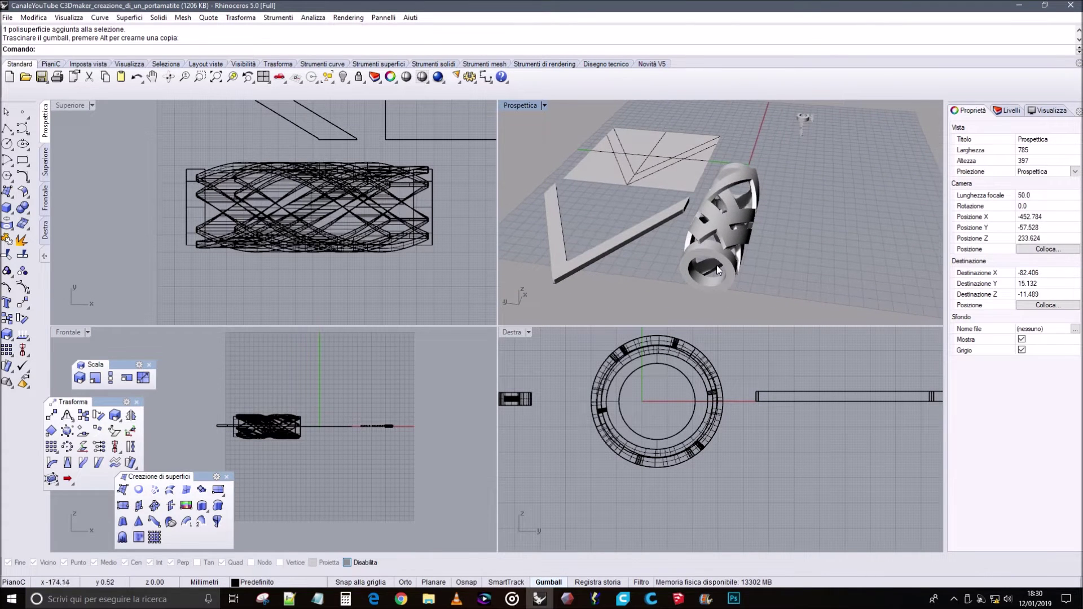
pyautogui.moveTo(761, 274)
pyautogui.mouseDown(button='right')
pyautogui.moveTo(782, 255)
pyautogui.moveTo(778, 264)
pyautogui.mouseUp(button='right')
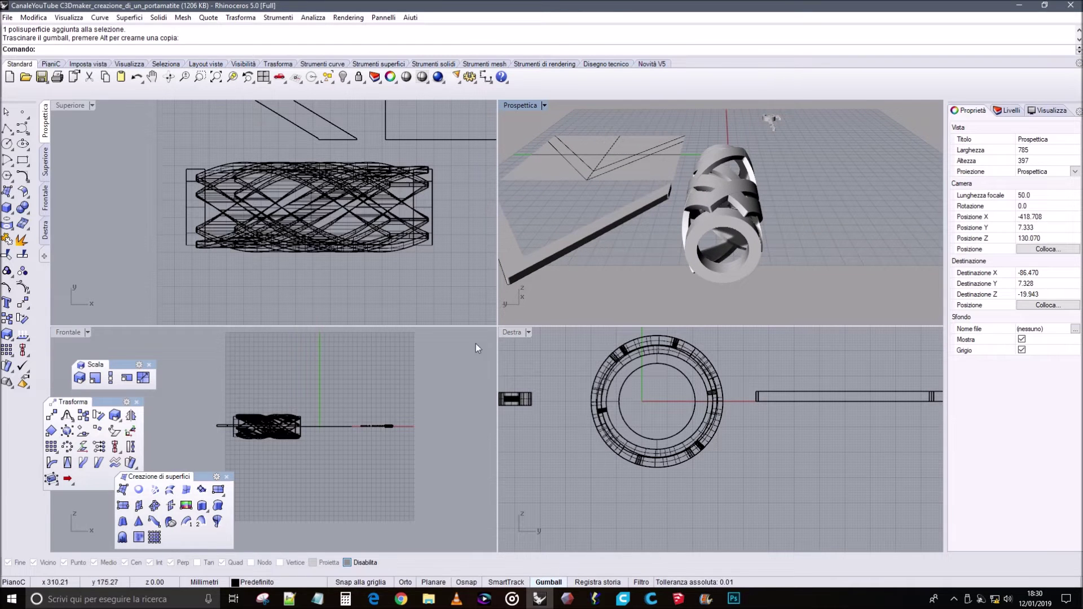
# Select all the bands and end rings and rotate them together in the Front view until the tube stands upright
pyautogui.moveTo(678, 257); pyautogui.dragTo(654, 252, button='right')
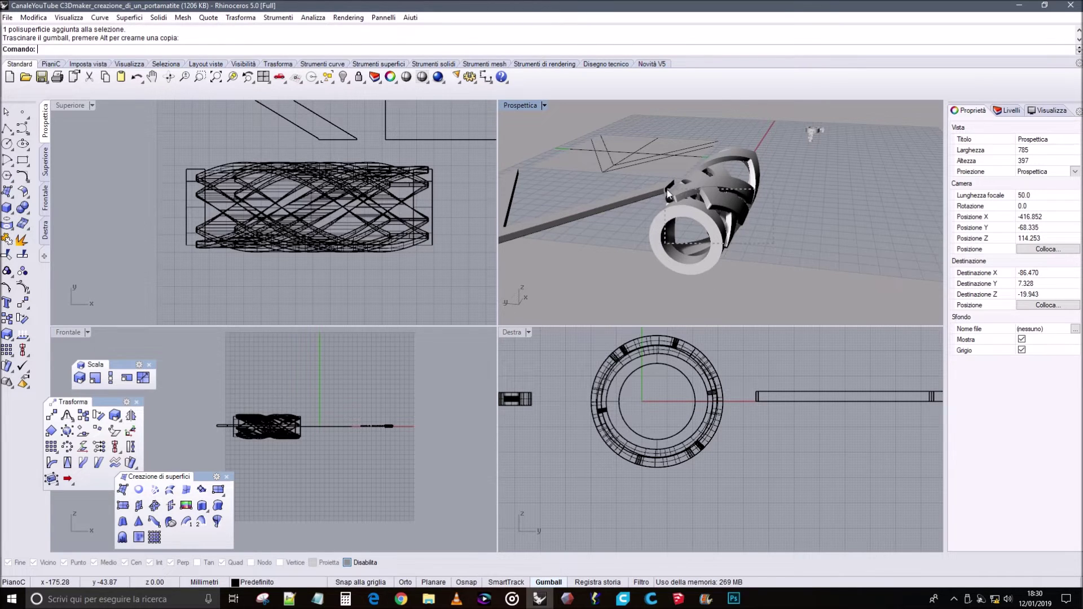
pyautogui.click(685, 179)
pyautogui.moveTo(685, 179); pyautogui.dragTo(719, 216, button='right')
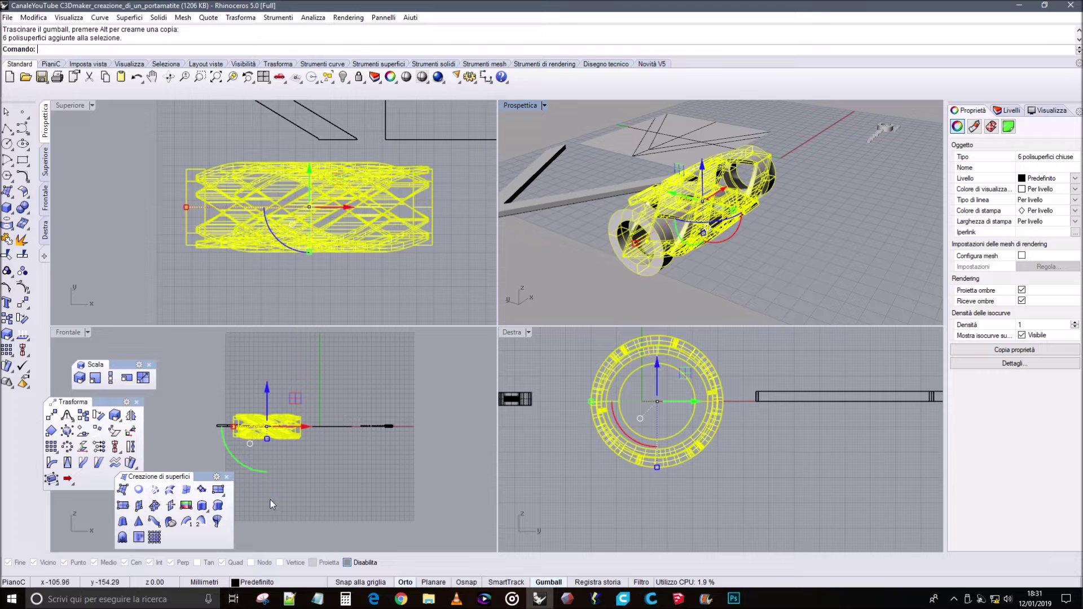
pyautogui.moveTo(242, 465); pyautogui.dragTo(296, 463)
pyautogui.click(824, 232)
pyautogui.moveTo(824, 232); pyautogui.dragTo(740, 196, button='right')
pyautogui.scroll(-6, 327, 232)
pyautogui.moveTo(381, 224); pyautogui.dragTo(180, 184, button='right')
pyautogui.scroll(5, 337, 219)
pyautogui.scroll(5, 337, 223)
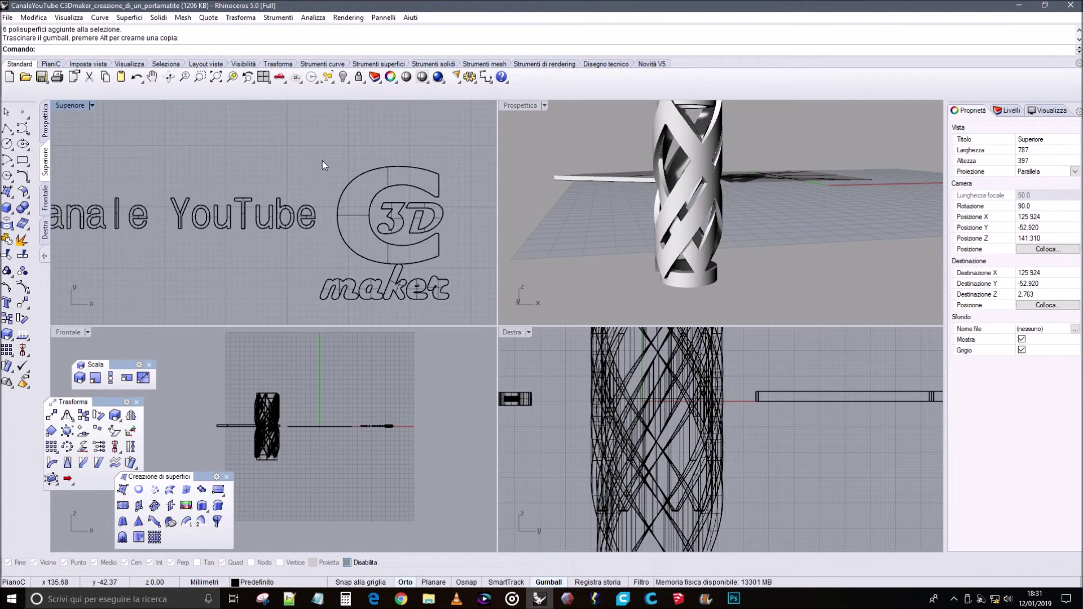
pyautogui.click(293, 475)
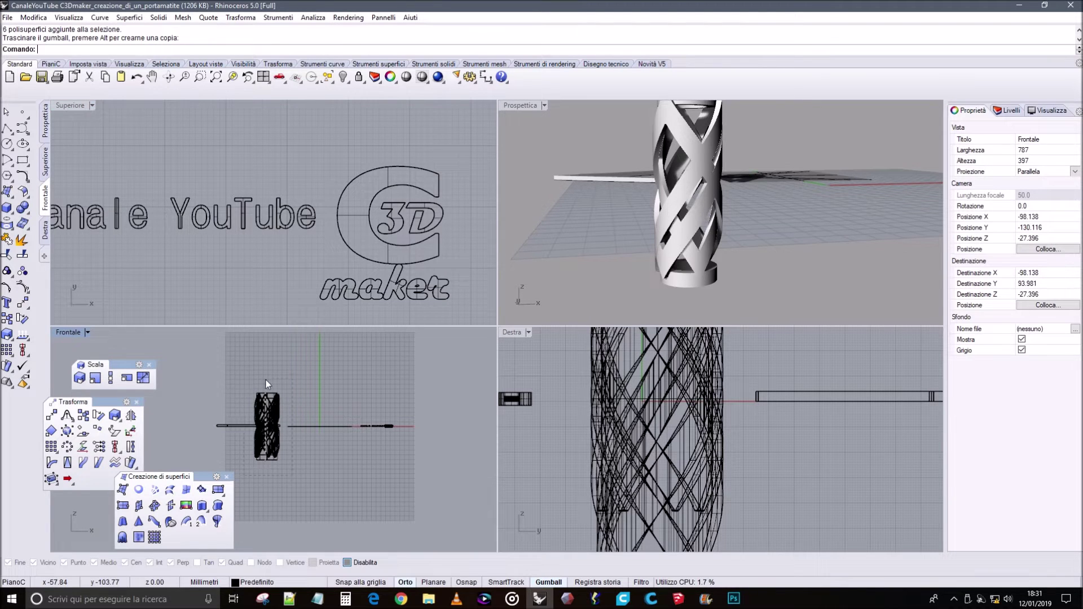
pyautogui.hotkey('ctrl', 'a')
pyautogui.moveTo(643, 195); pyautogui.dragTo(617, 155, button='right')
pyautogui.click(807, 291)
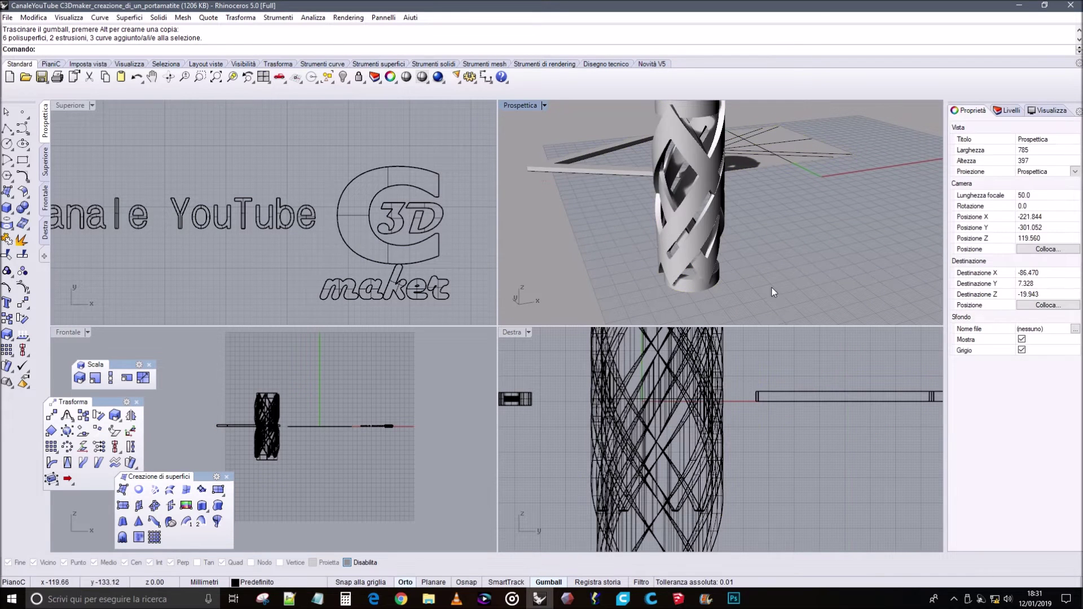
# Select the bands and end rings of the upright holder and move them together upward along the Z axis
pyautogui.click(679, 227)
pyautogui.moveTo(679, 227); pyautogui.dragTo(752, 225, button='right')
pyautogui.keyDown('shift'); pyautogui.click(708, 167); pyautogui.keyUp('shift')
pyautogui.moveTo(709, 167); pyautogui.dragTo(744, 162, button='right')
pyautogui.moveTo(687, 161); pyautogui.dragTo(687, 112)
# Create a planar surface from the inner circular edge on the underside of the bottom ring to close the holder's base
pyautogui.click(799, 218)
pyautogui.moveTo(800, 219); pyautogui.dragTo(840, 206, button='right')
pyautogui.scroll(6, 745, 176)
pyautogui.moveTo(741, 194); pyautogui.dragTo(758, 250, button='right')
pyautogui.moveTo(784, 208); pyautogui.dragTo(717, 180, button='right')
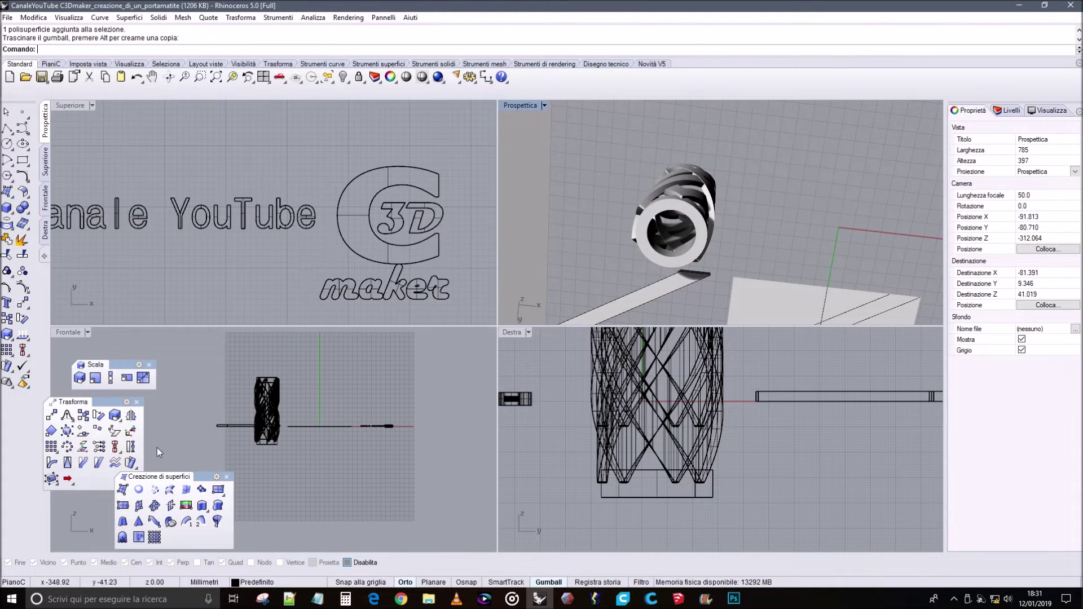
pyautogui.click(139, 490)
pyautogui.moveTo(608, 235); pyautogui.dragTo(712, 277, button='right')
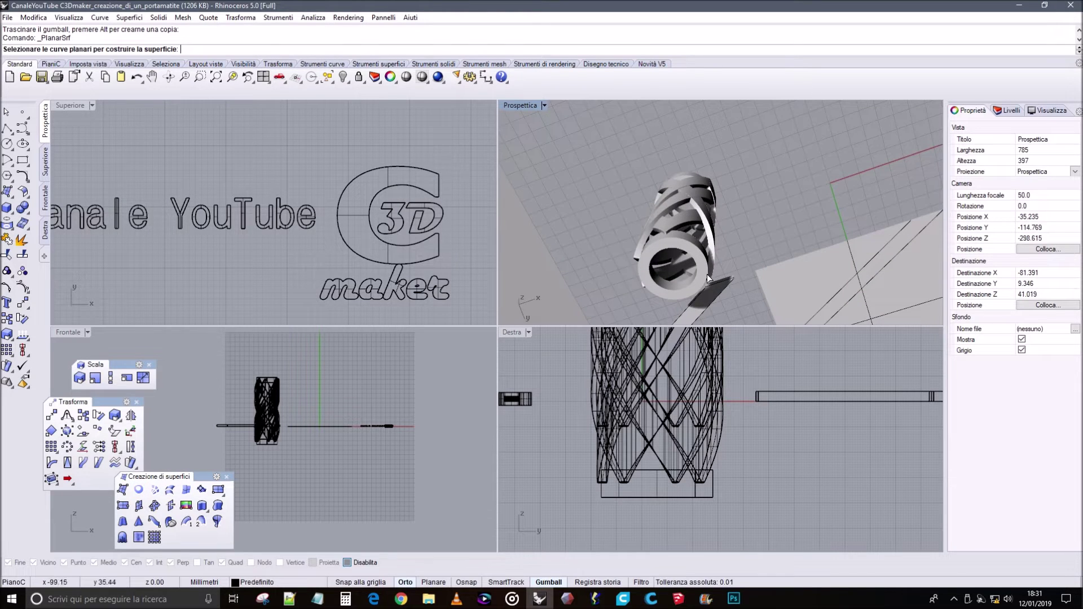
pyautogui.scroll(5, 693, 271)
pyautogui.click(696, 240)
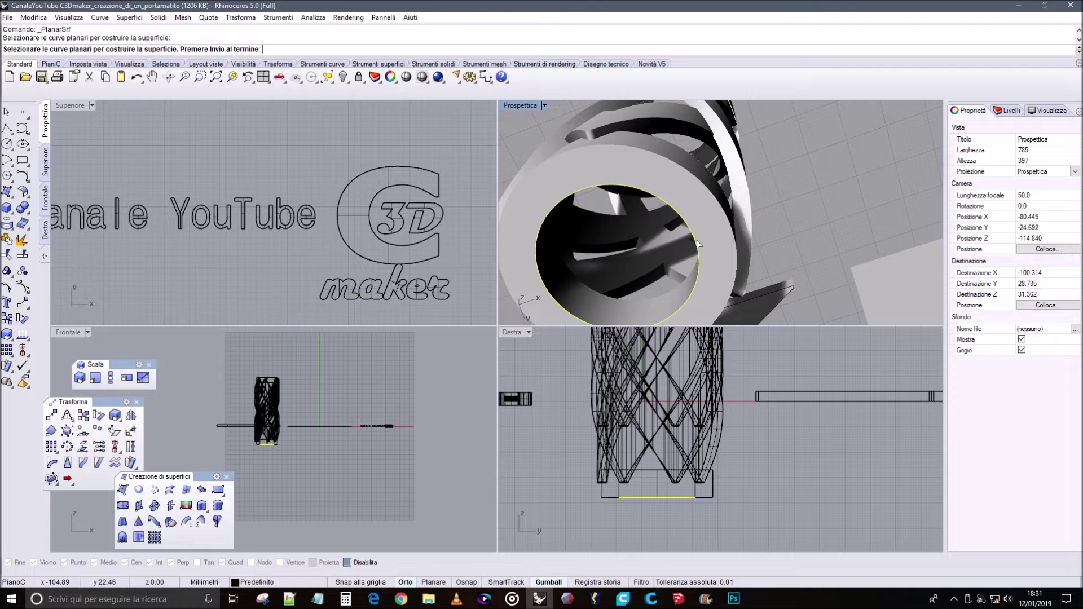
pyautogui.rightClick(705, 241)
pyautogui.moveTo(705, 241)
pyautogui.mouseDown(button='right')
pyautogui.moveTo(695, 215)
pyautogui.moveTo(726, 282)
pyautogui.moveTo(872, 295)
pyautogui.moveTo(653, 236)
pyautogui.moveTo(660, 222)
pyautogui.moveTo(831, 245)
pyautogui.moveTo(848, 237)
pyautogui.mouseUp(button='right')
pyautogui.scroll(-12, 687, 213)
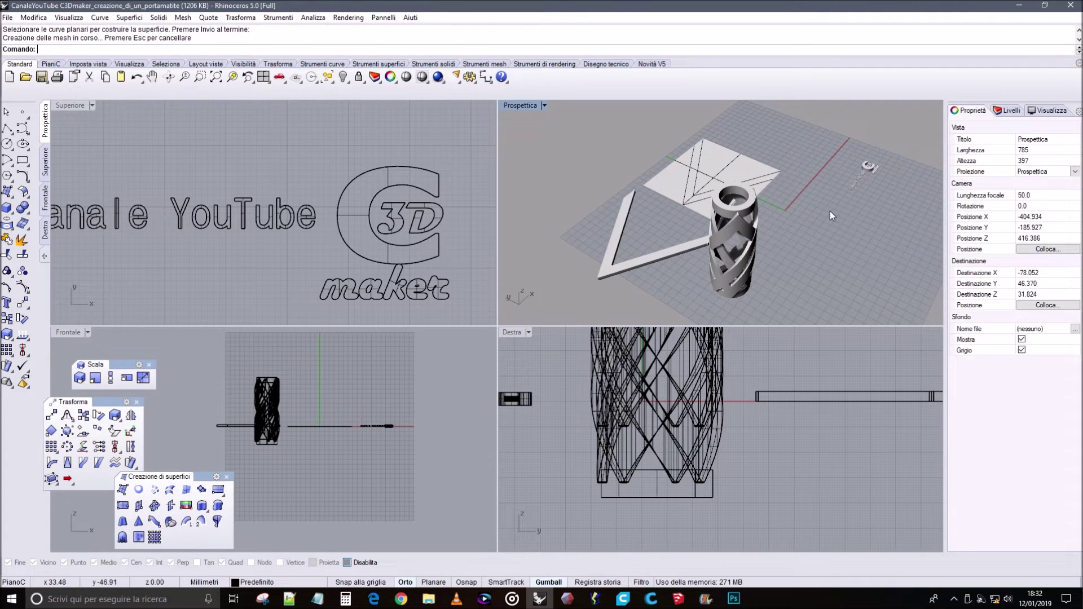
# Select the flat construction curves, the surface and the V-shaped solid beside the holder and hide them
pyautogui.moveTo(821, 229); pyautogui.dragTo(805, 225, button='right')
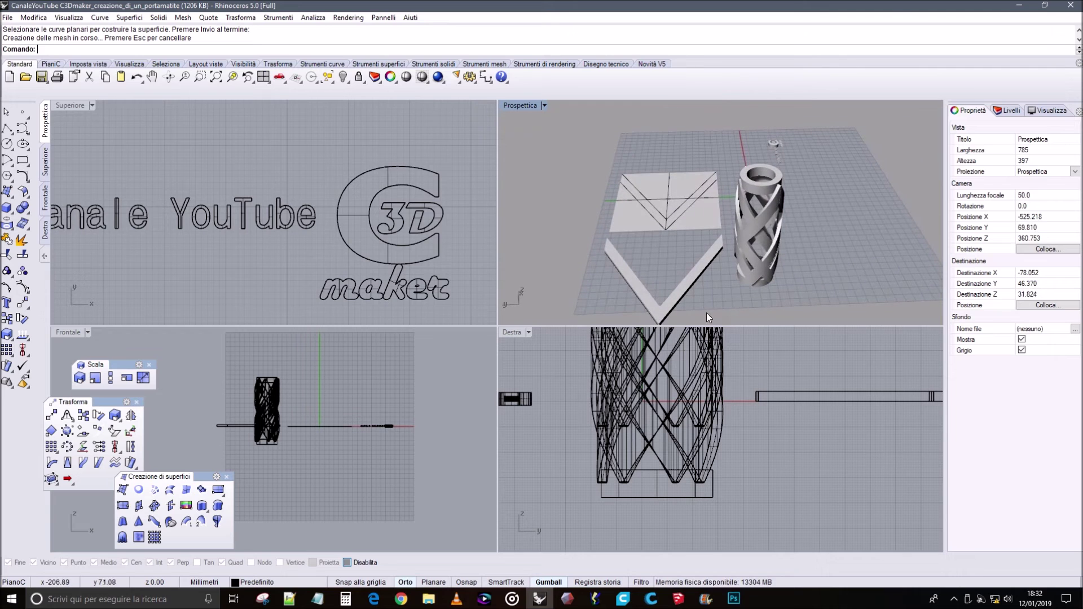
pyautogui.click(646, 192)
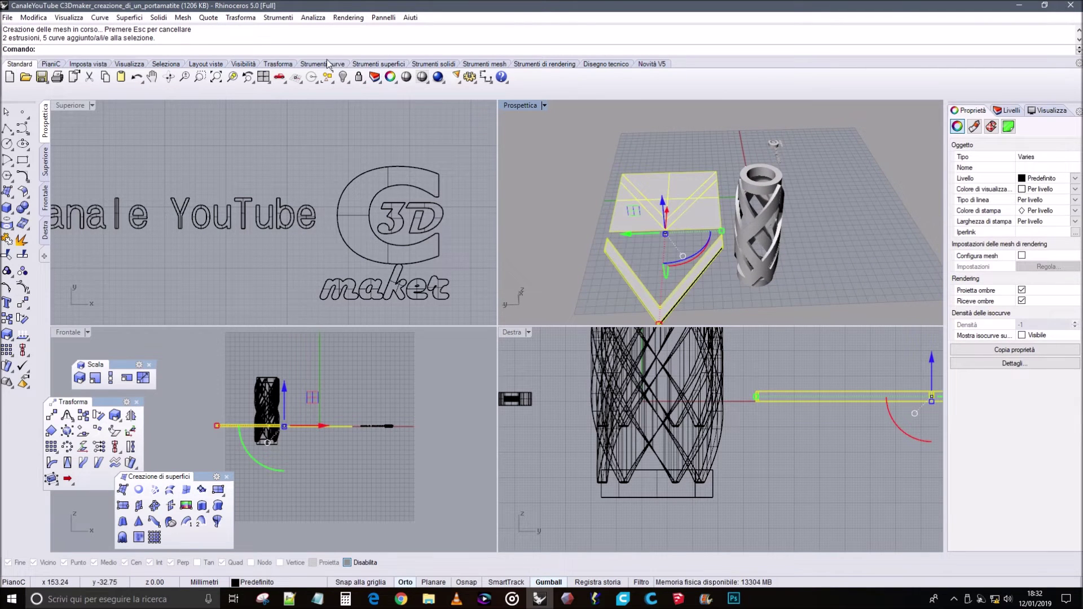
pyautogui.click(342, 77)
pyautogui.moveTo(800, 197); pyautogui.dragTo(705, 226, button='right')
pyautogui.scroll(5, 695, 241)
pyautogui.moveTo(751, 262); pyautogui.dragTo(754, 244, button='right')
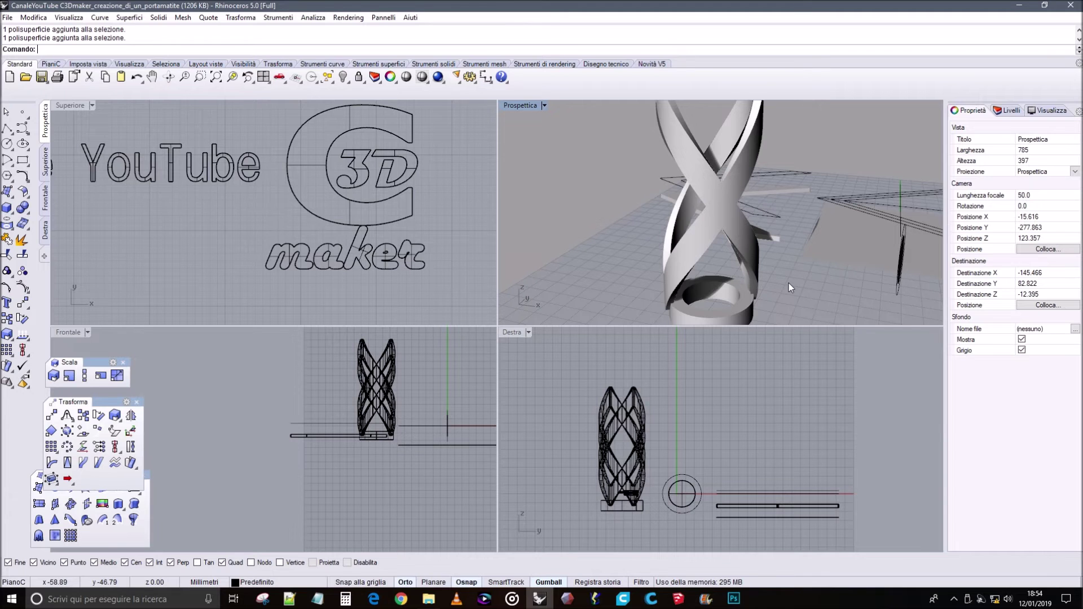
# Boolean-union one curved band with the ring at the base of the disassembled holder
pyautogui.scroll(-5, 787, 283)
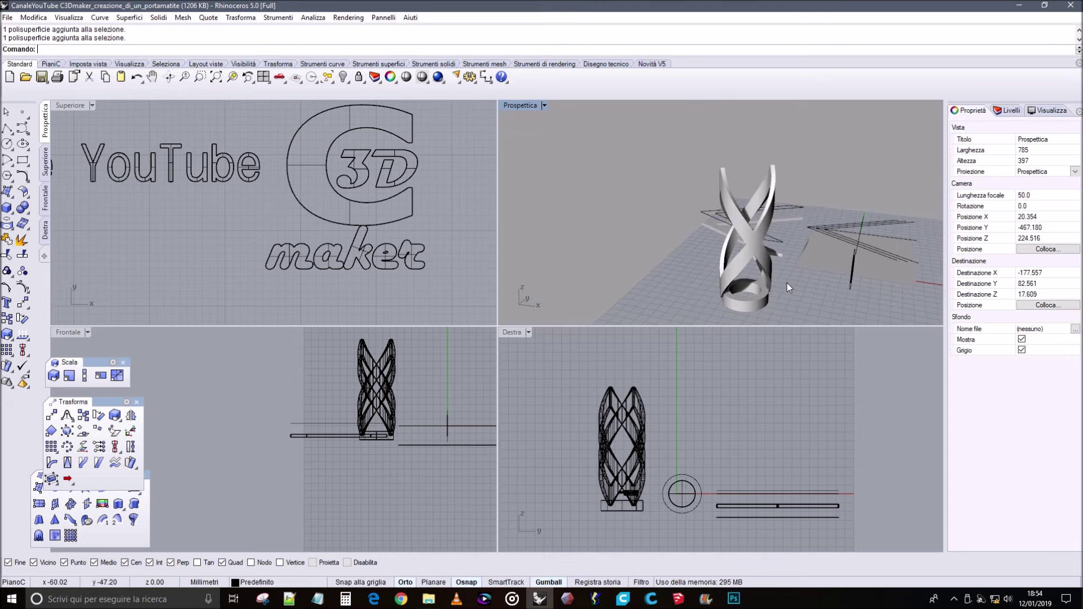
pyautogui.moveTo(786, 283); pyautogui.dragTo(763, 287, button='right')
pyautogui.click(730, 294)
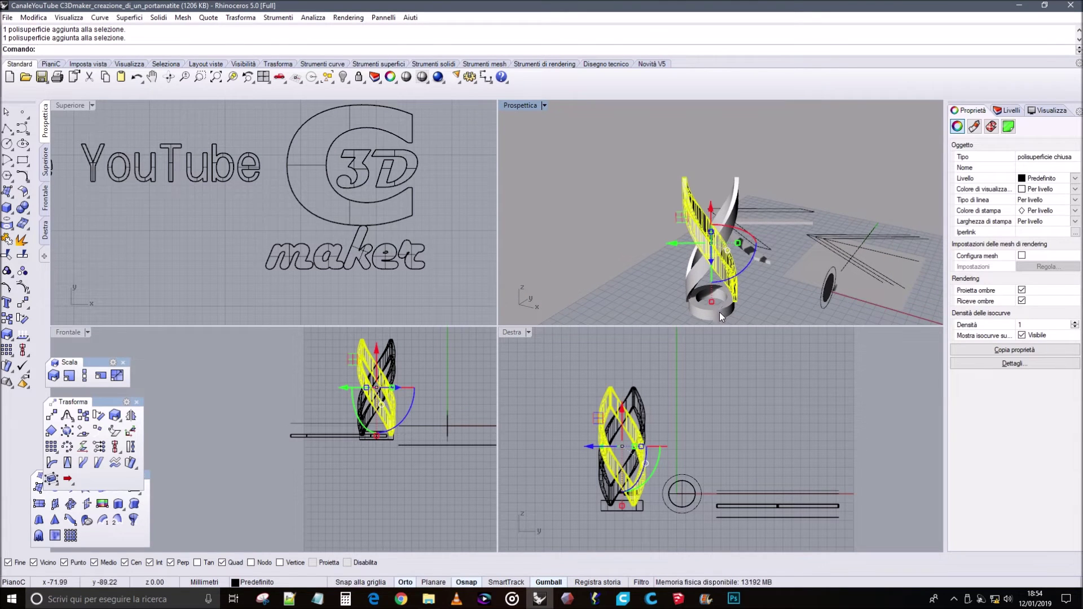
pyautogui.keyDown('shift'); pyautogui.click(719, 313); pyautogui.keyUp('shift')
pyautogui.click(22, 207)
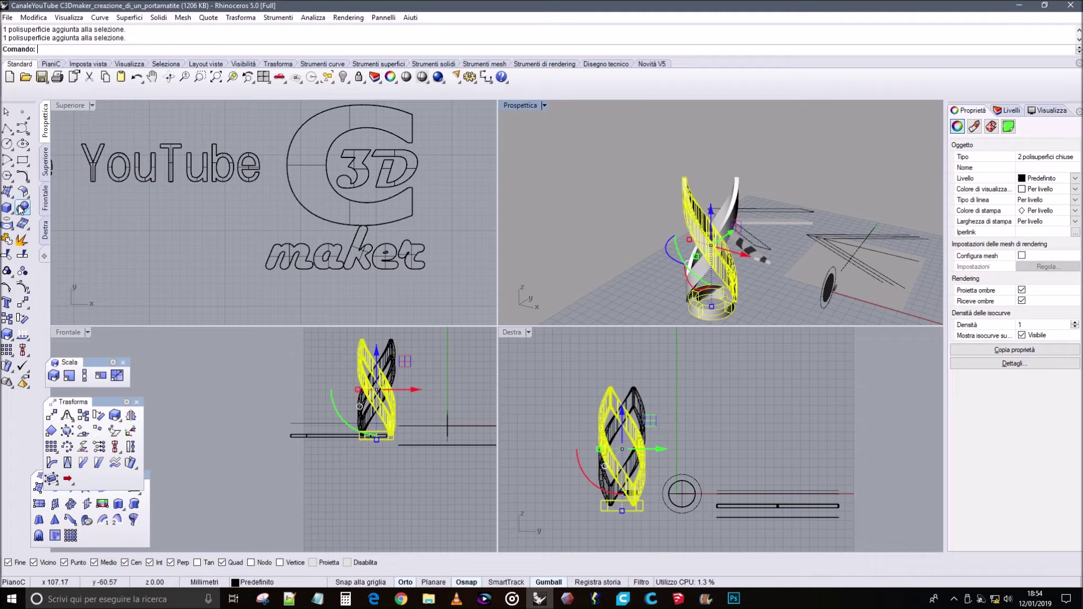
# Try to Boolean-union the second curved band with the body made of the base ring and first band
pyautogui.click(713, 283)
pyautogui.click(749, 297)
pyautogui.click(696, 278)
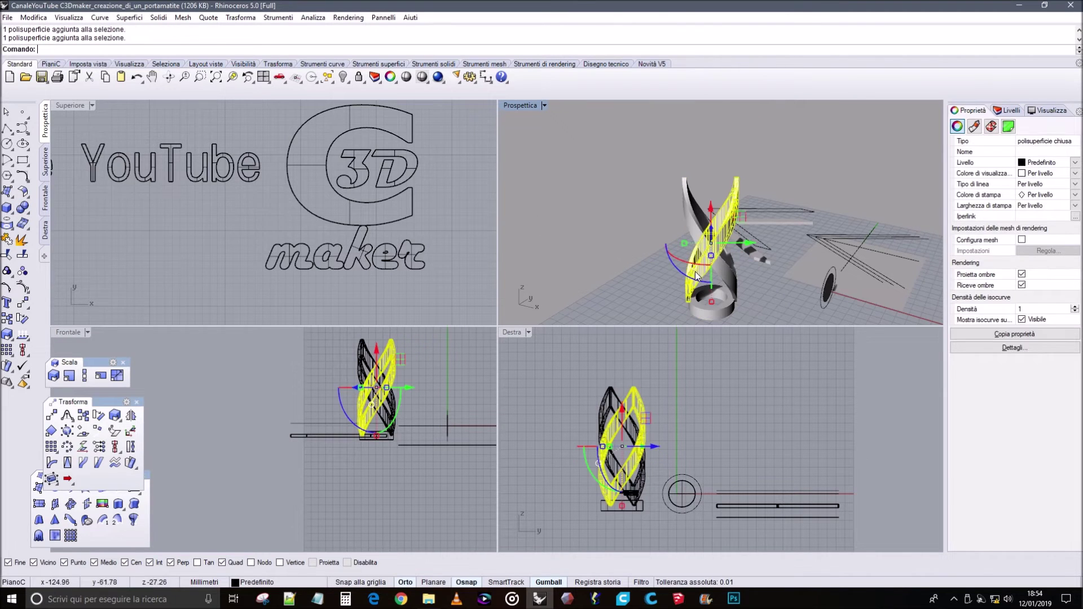
pyautogui.keyDown('shift'); pyautogui.click(698, 275); pyautogui.keyUp('shift')
pyautogui.click(23, 207)
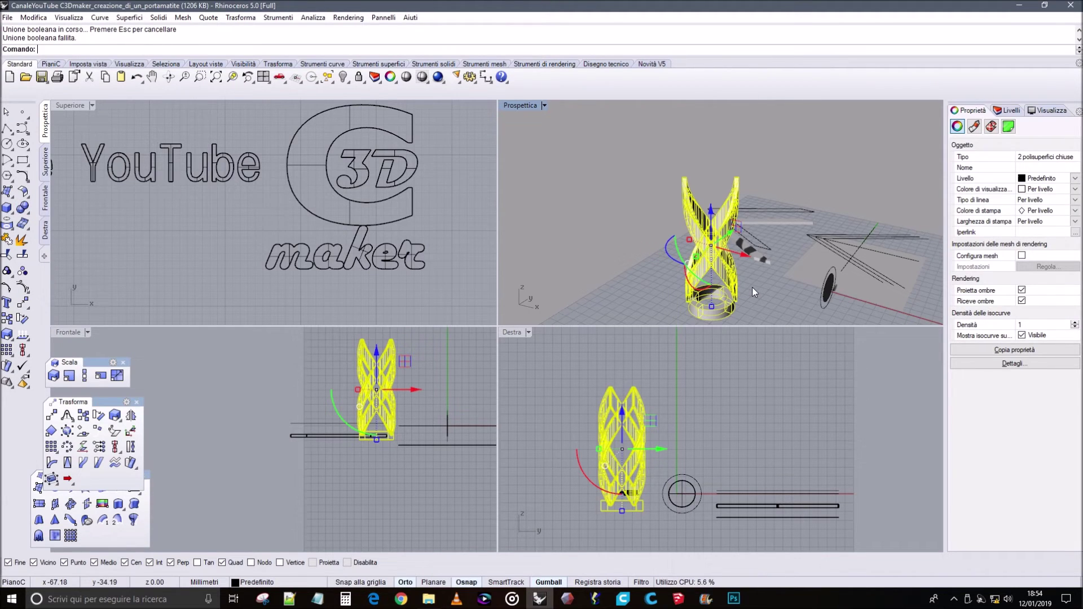
# Scale the unjoined band slightly along one horizontal axis and retry its Boolean union with the base body
pyautogui.click(711, 280)
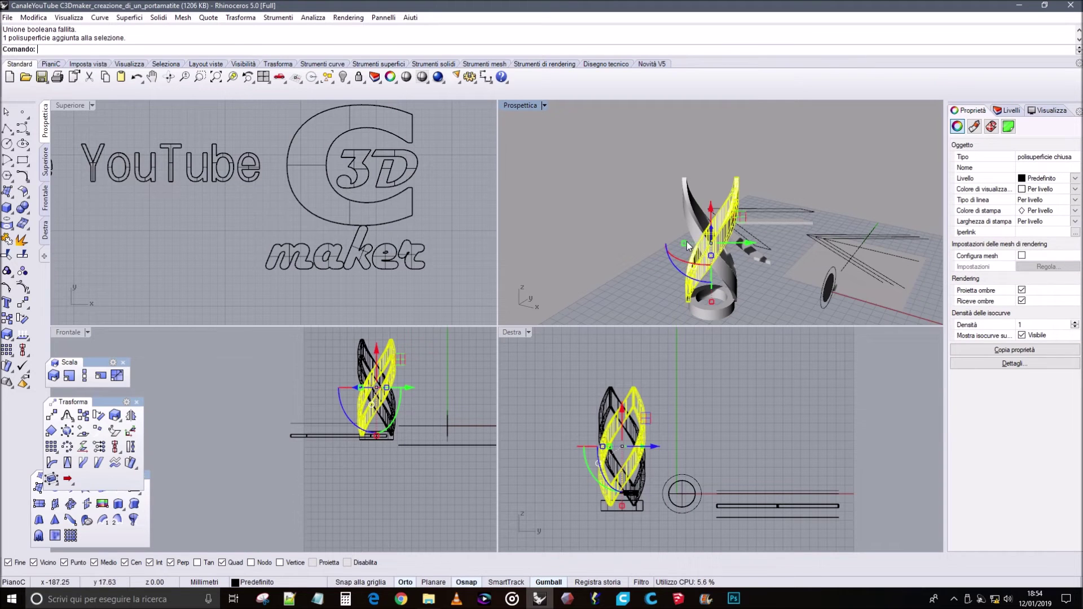
pyautogui.moveTo(687, 246); pyautogui.dragTo(688, 244)
pyautogui.click(766, 301)
pyautogui.moveTo(766, 299); pyautogui.dragTo(757, 282, button='right')
pyautogui.click(685, 255)
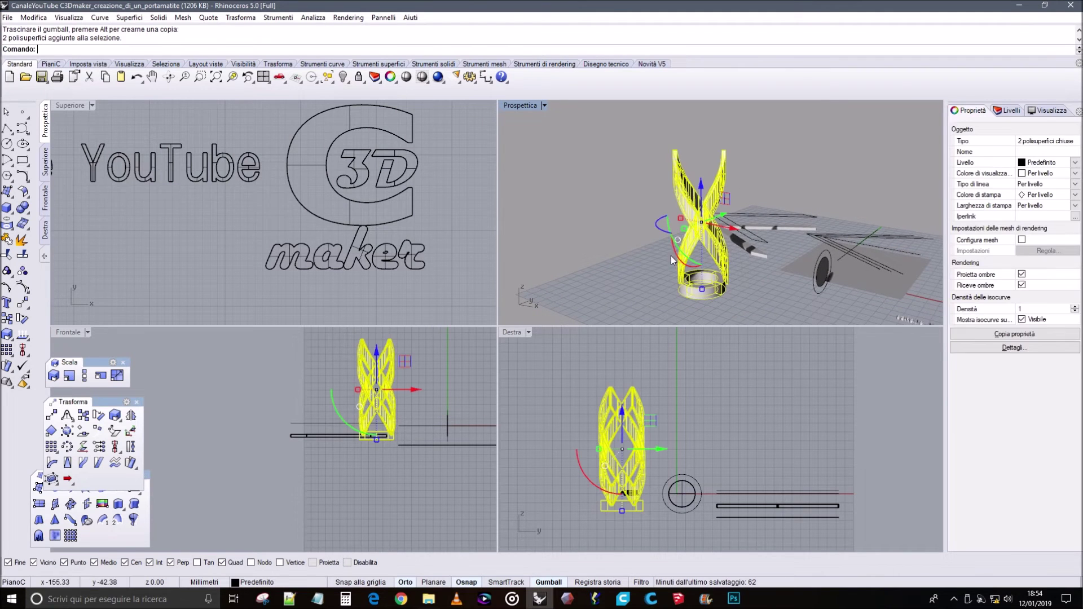
pyautogui.click(23, 207)
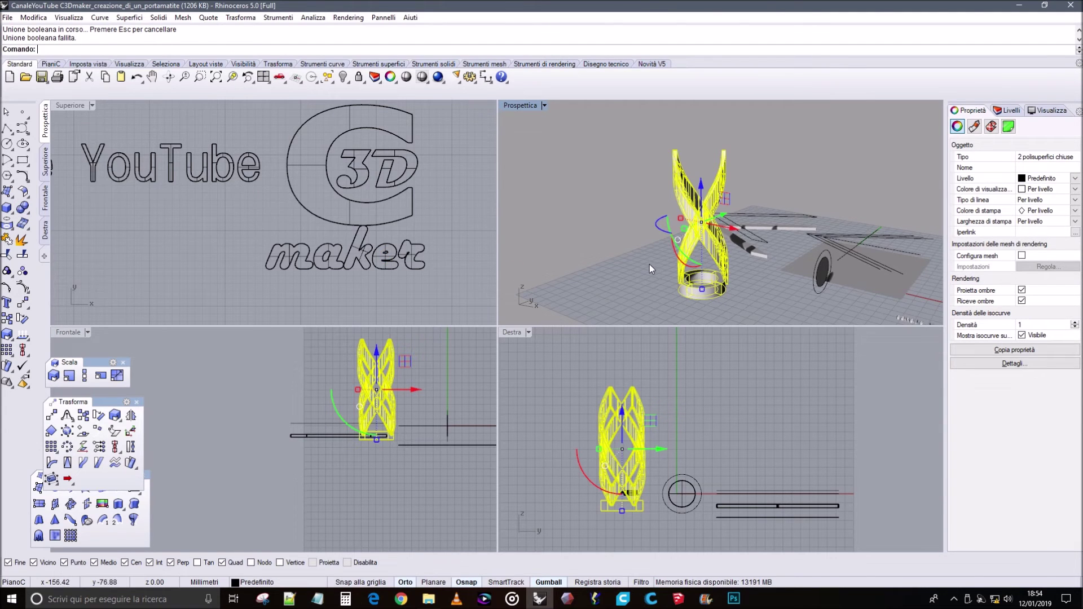
# Try to scale the unjoined band slightly once more along the same horizontal axis
pyautogui.click(627, 261)
pyautogui.click(686, 248)
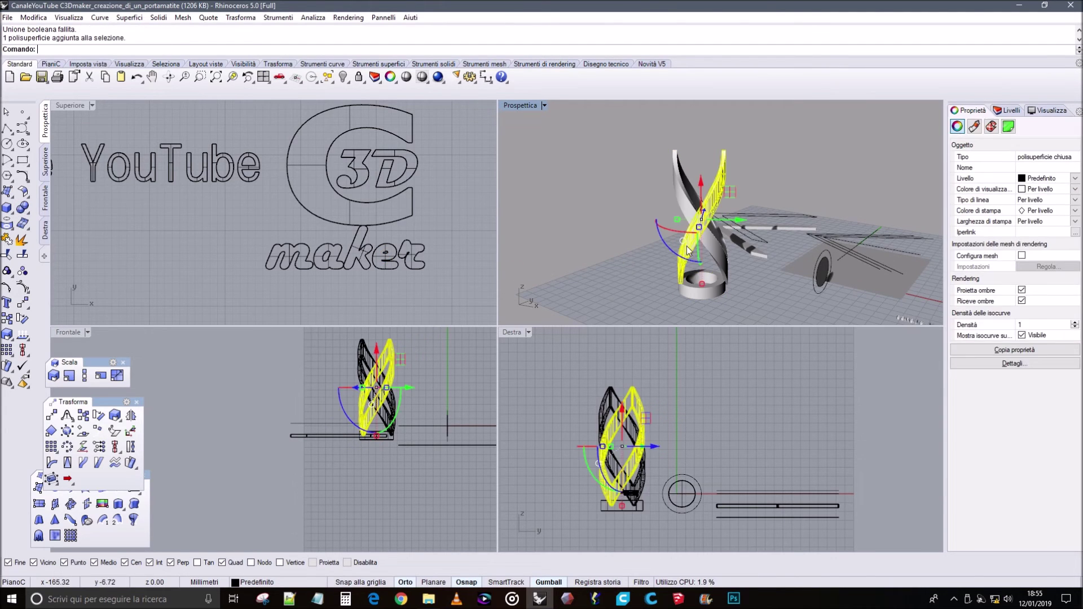
pyautogui.moveTo(673, 220); pyautogui.dragTo(675, 221)
pyautogui.press('Escape')
pyautogui.moveTo(658, 225); pyautogui.dragTo(575, 236, button='right')
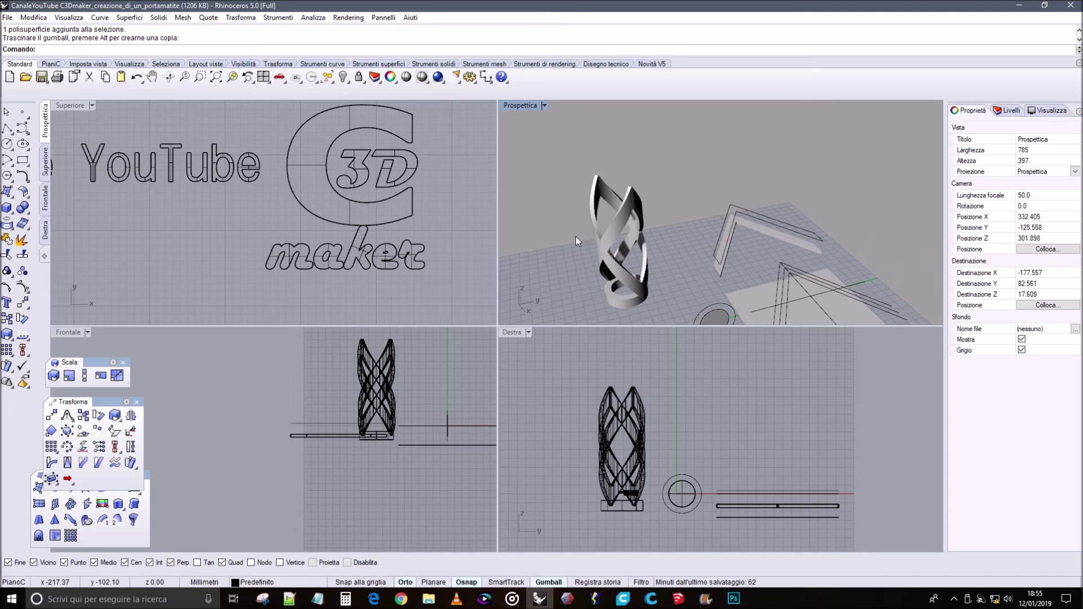
# Undo the last scaling of the band and try the Boolean union of both bodies again
pyautogui.moveTo(646, 285); pyautogui.dragTo(608, 241)
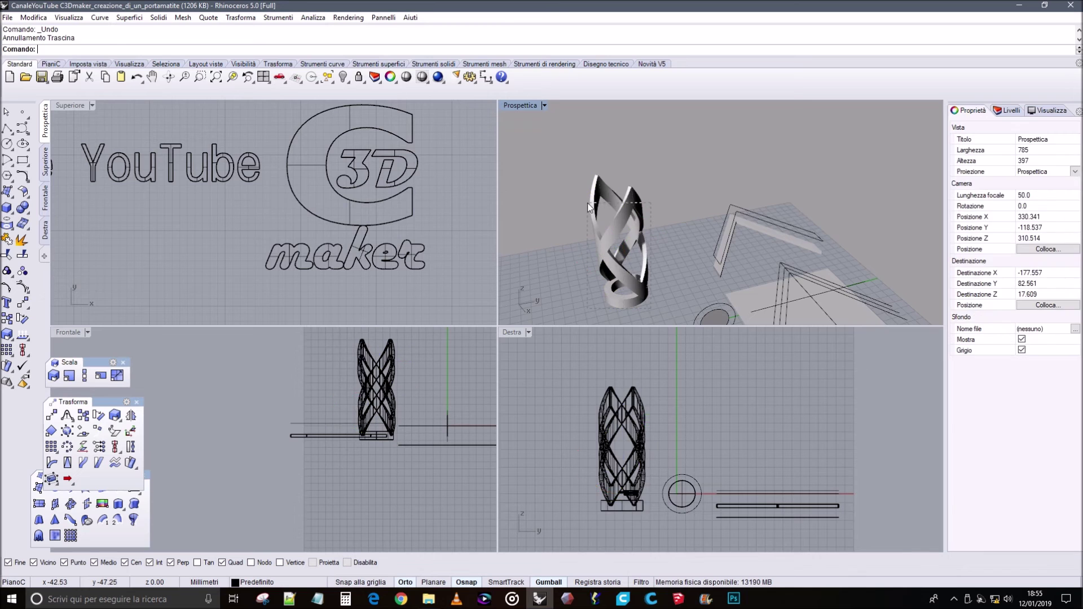
pyautogui.click(589, 207)
pyautogui.click(22, 207)
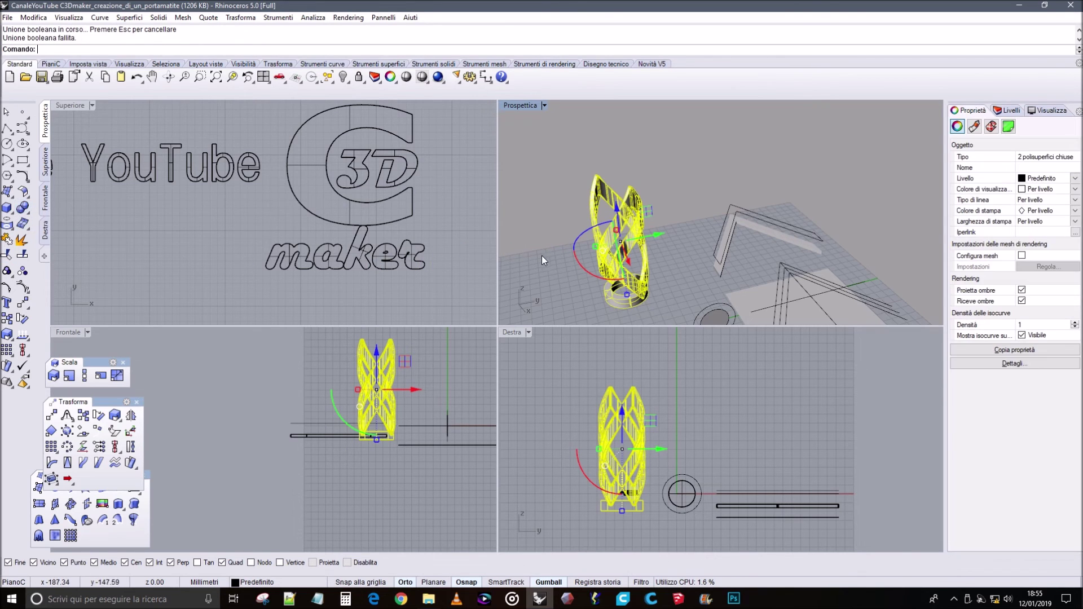
# Select the unjoined band and scale it slightly across the tube to change where it touches the base body
pyautogui.click(630, 216)
pyautogui.moveTo(699, 205)
pyautogui.mouseDown(button='right')
pyautogui.moveTo(720, 181)
pyautogui.moveTo(697, 212)
pyautogui.mouseUp(button='right')
pyautogui.click(736, 126)
pyautogui.scroll(5, 697, 212)
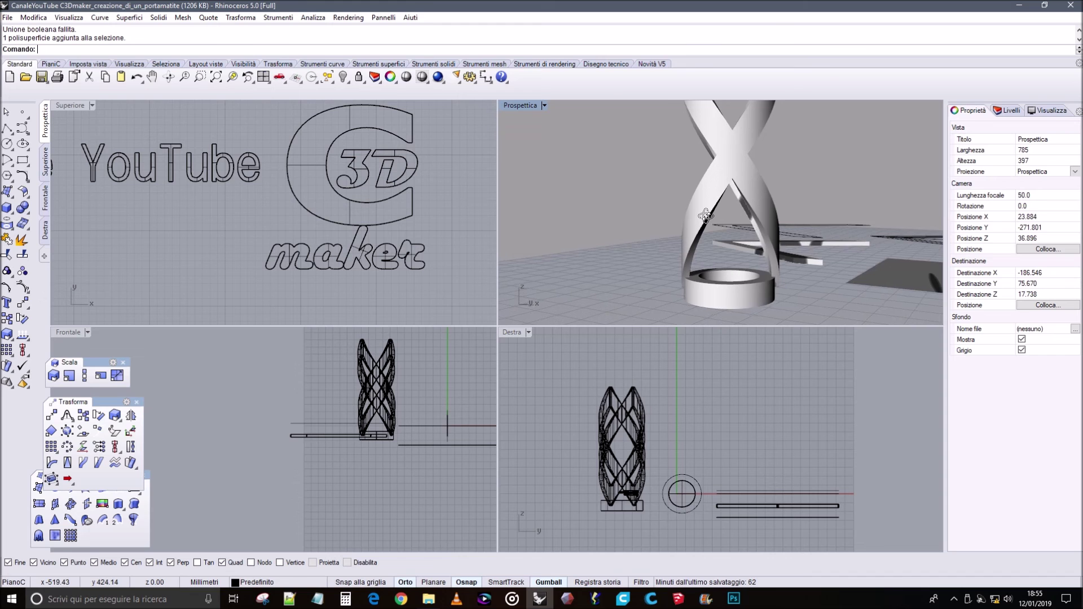
pyautogui.click(698, 185)
pyautogui.moveTo(699, 185); pyautogui.dragTo(527, 257, button='right')
pyautogui.moveTo(527, 254); pyautogui.dragTo(586, 208)
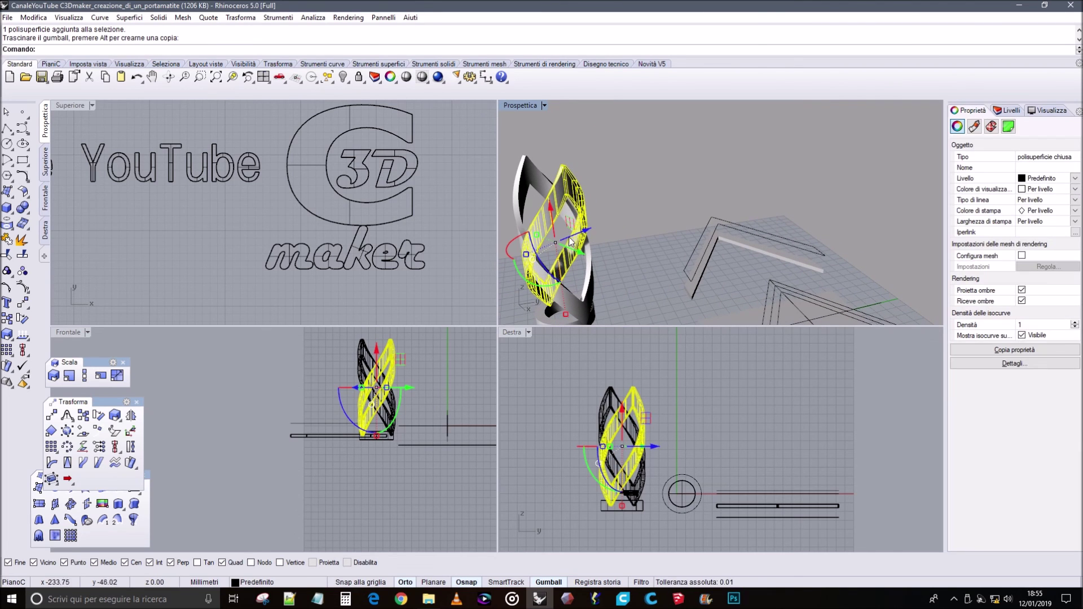
pyautogui.moveTo(527, 254); pyautogui.dragTo(530, 255)
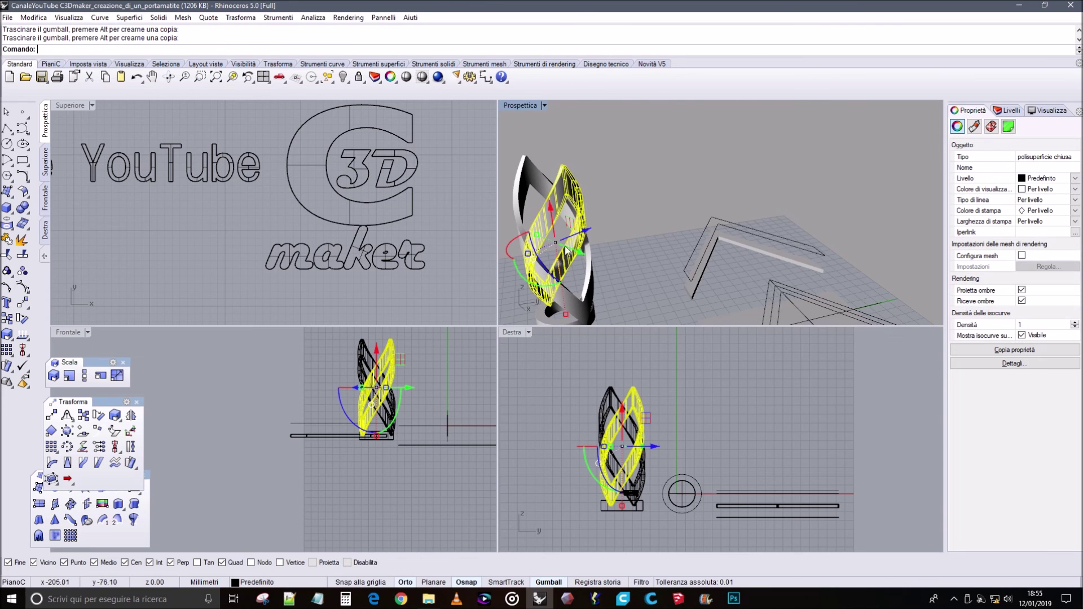
# Boolean-union the adjusted band with the base body and select the result to check that it is one solid
pyautogui.scroll(5, 607, 197)
pyautogui.keyDown('shift'); pyautogui.moveTo(567, 215); pyautogui.dragTo(665, 204, button='right'); pyautogui.keyUp('shift')
pyautogui.click(718, 255)
pyautogui.moveTo(719, 258); pyautogui.dragTo(583, 198)
pyautogui.moveTo(505, 185); pyautogui.dragTo(484, 182)
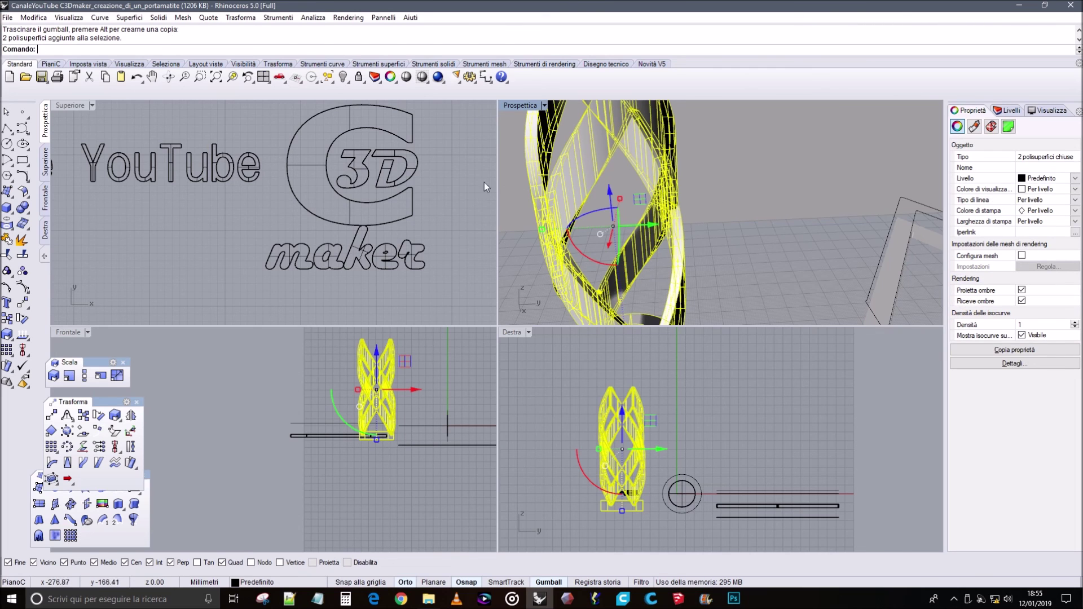
pyautogui.click(6, 208)
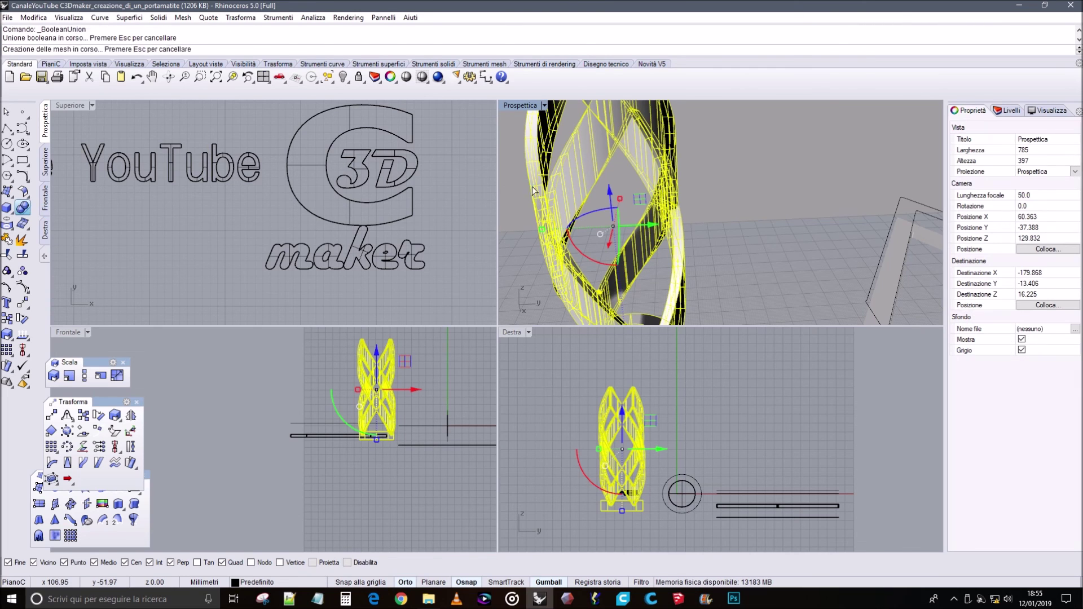
pyautogui.click(656, 188)
pyautogui.scroll(-5, 686, 203)
pyautogui.moveTo(713, 192); pyautogui.dragTo(721, 189, button='right')
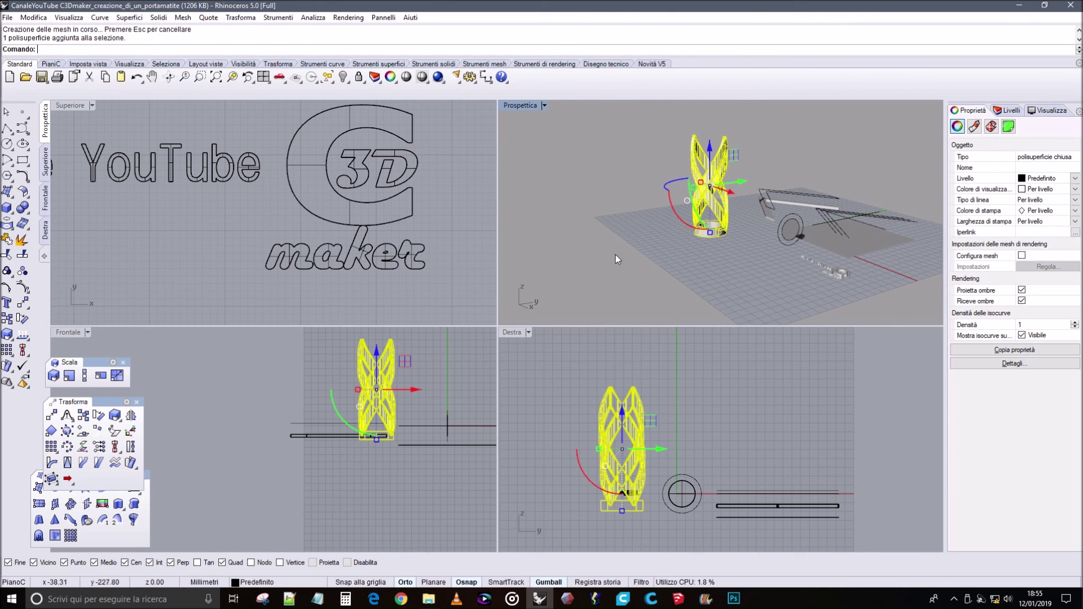